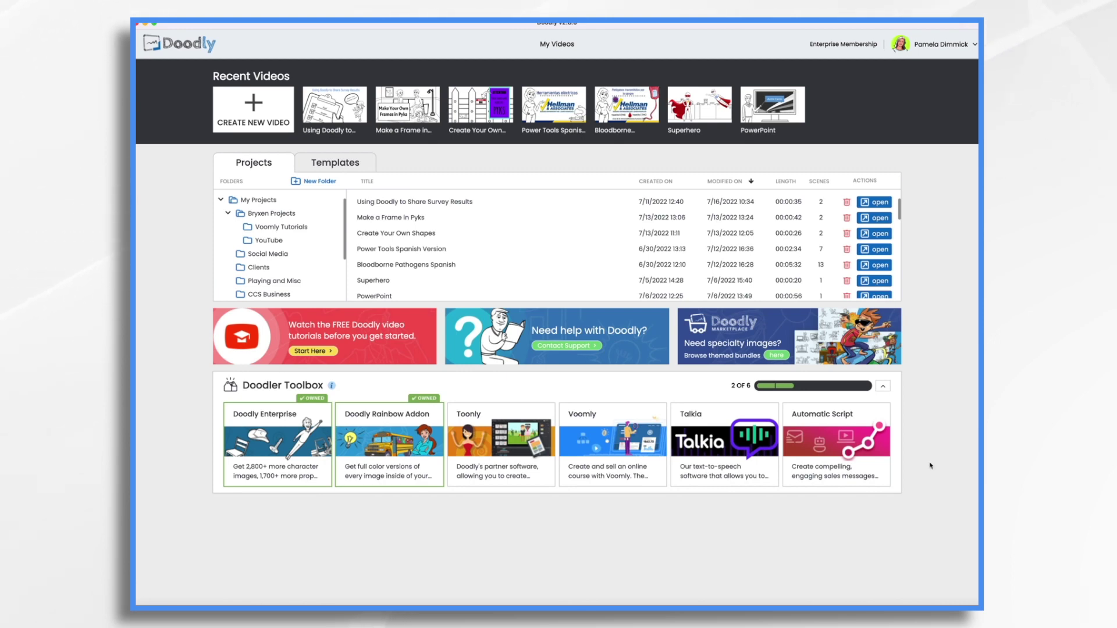
Step: Create a Whiteboard video titled 'Facebook Survey Results' at the Facebook & Instagram 1000 × 1000 resolution
left_click(265, 114)
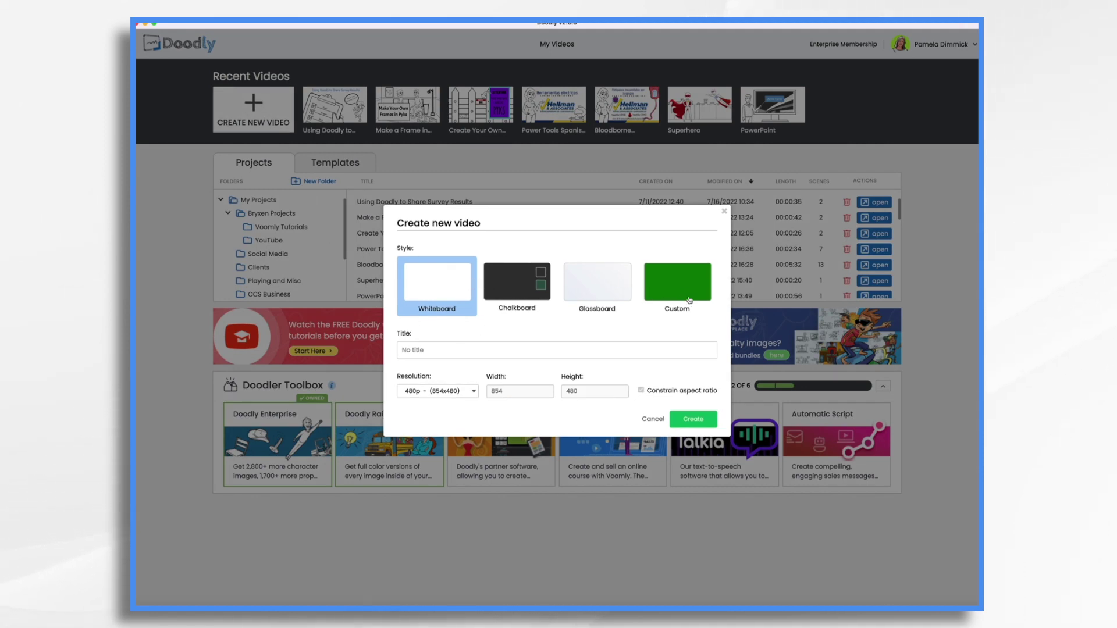
left_click(448, 350)
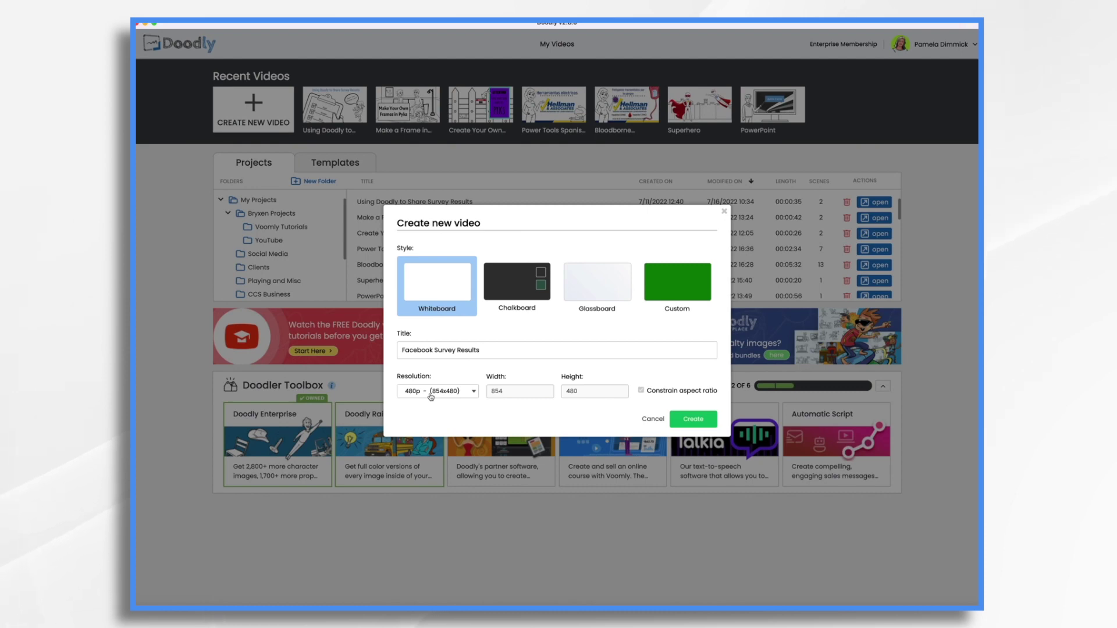
left_click(431, 397)
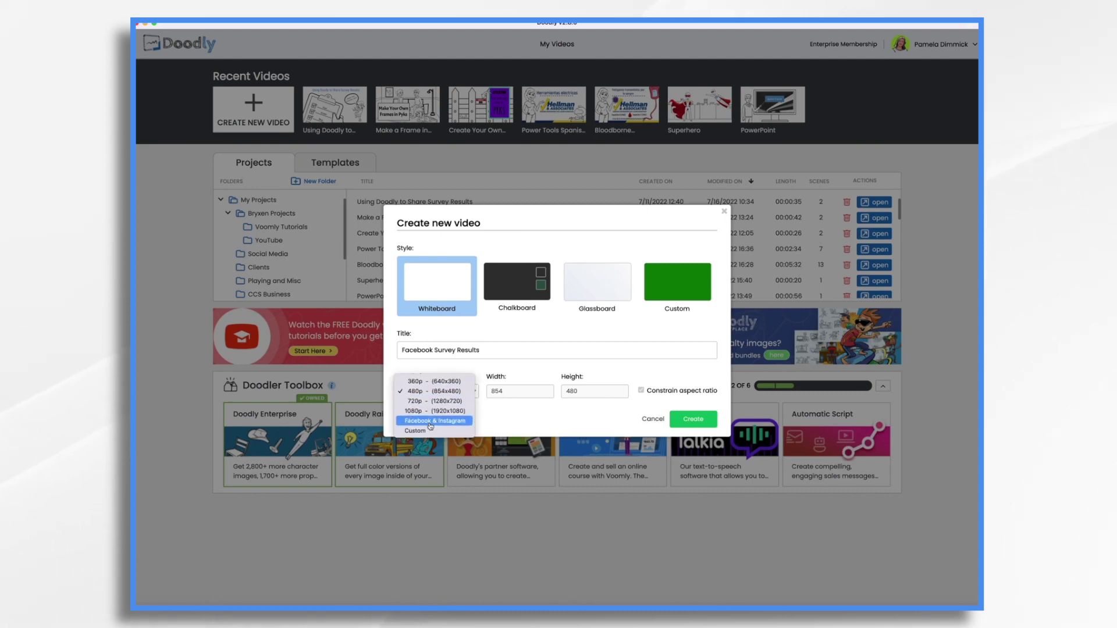
left_click(430, 420)
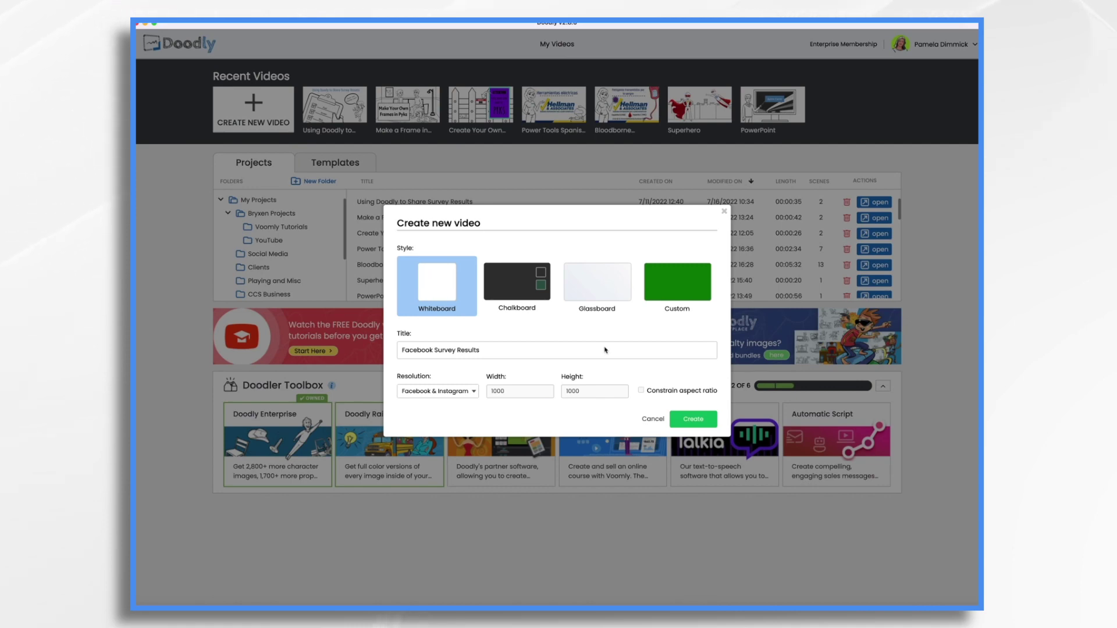
left_click(695, 420)
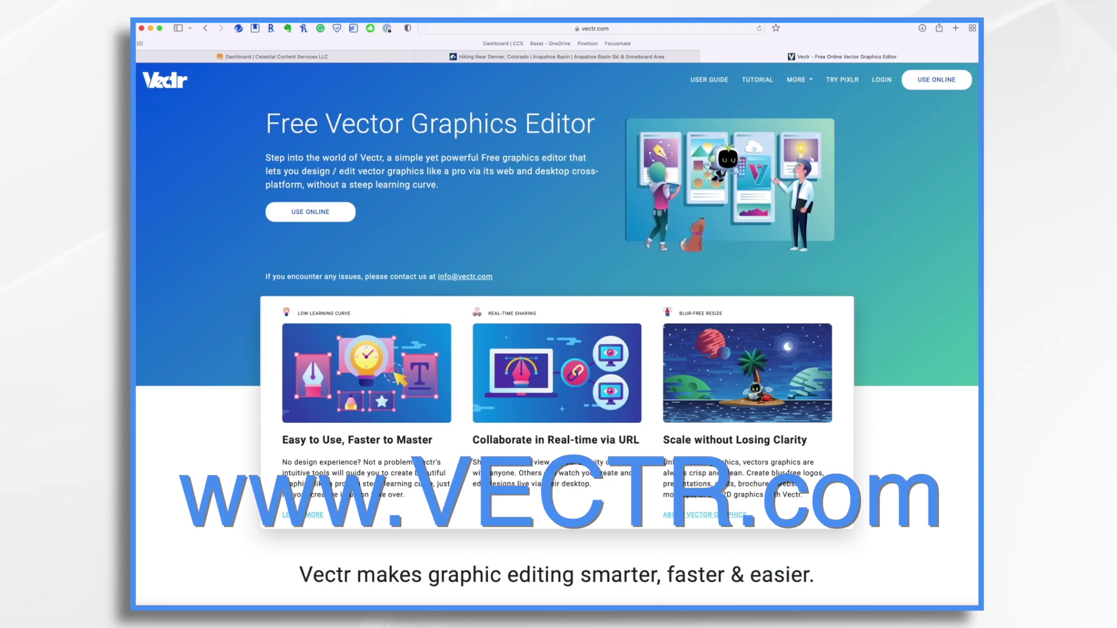
Step: Launch the Vectr web editor using USE ONLINE on vectr.com
left_click(929, 82)
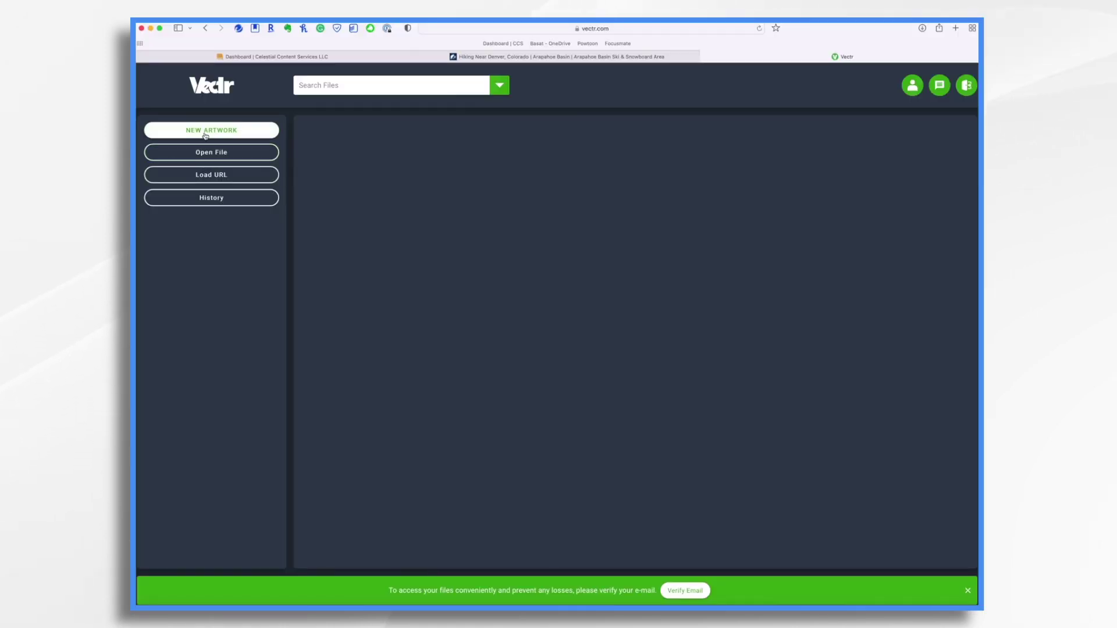
Step: Create a new 200 × 500 px Vectr artwork named 'Blue Bar'
left_click(208, 131)
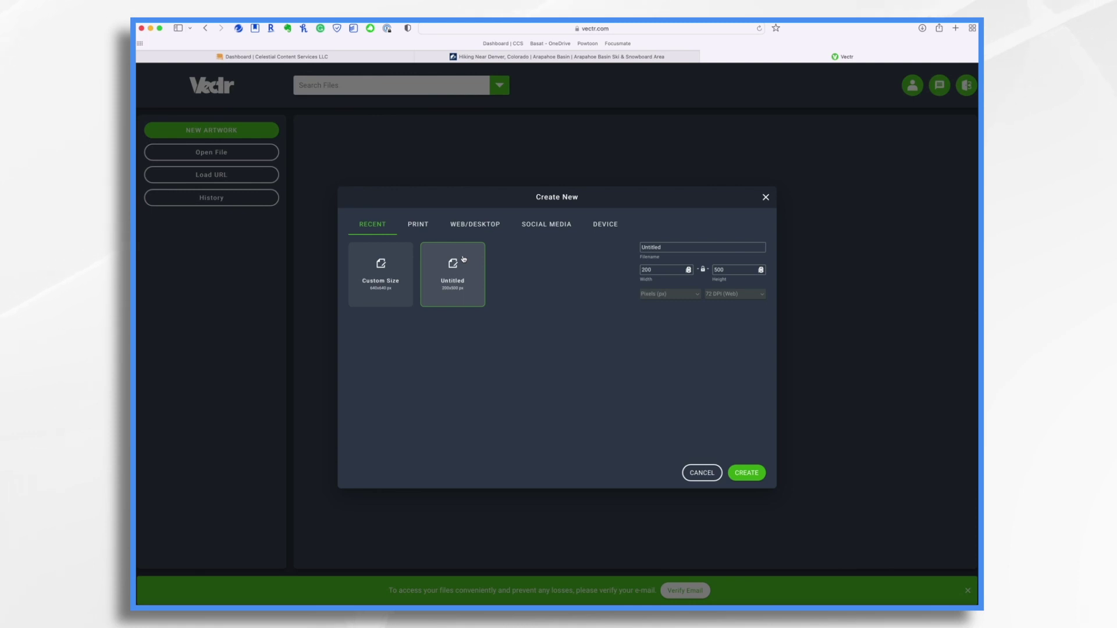
left_click(673, 247)
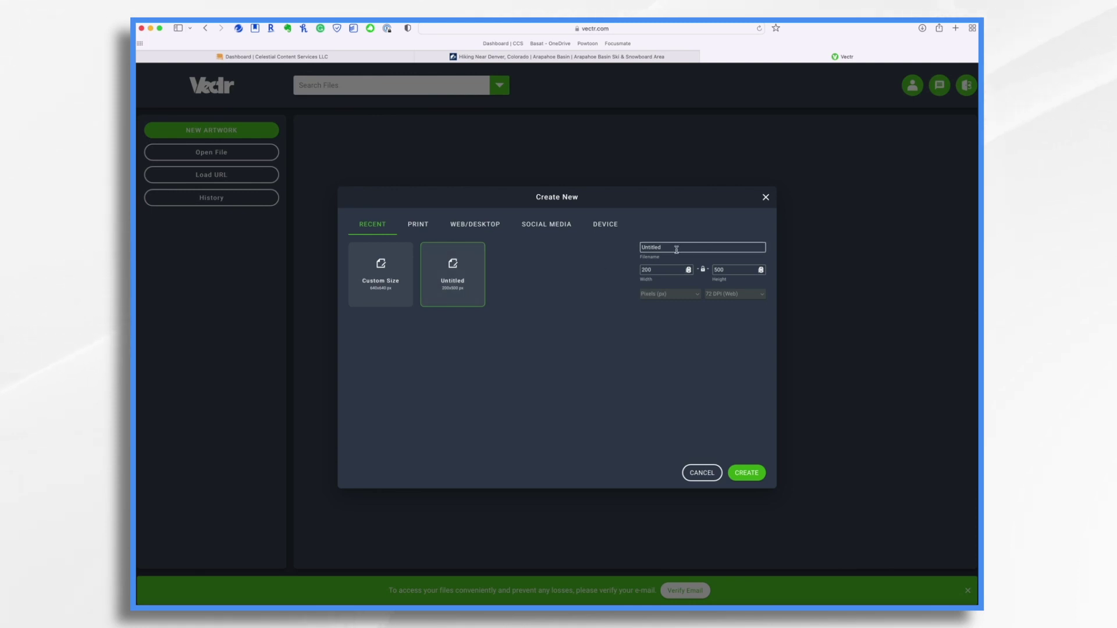
key("BackSpace")
key("BackSpace")
key("BackSpace")
key("BackSpace")
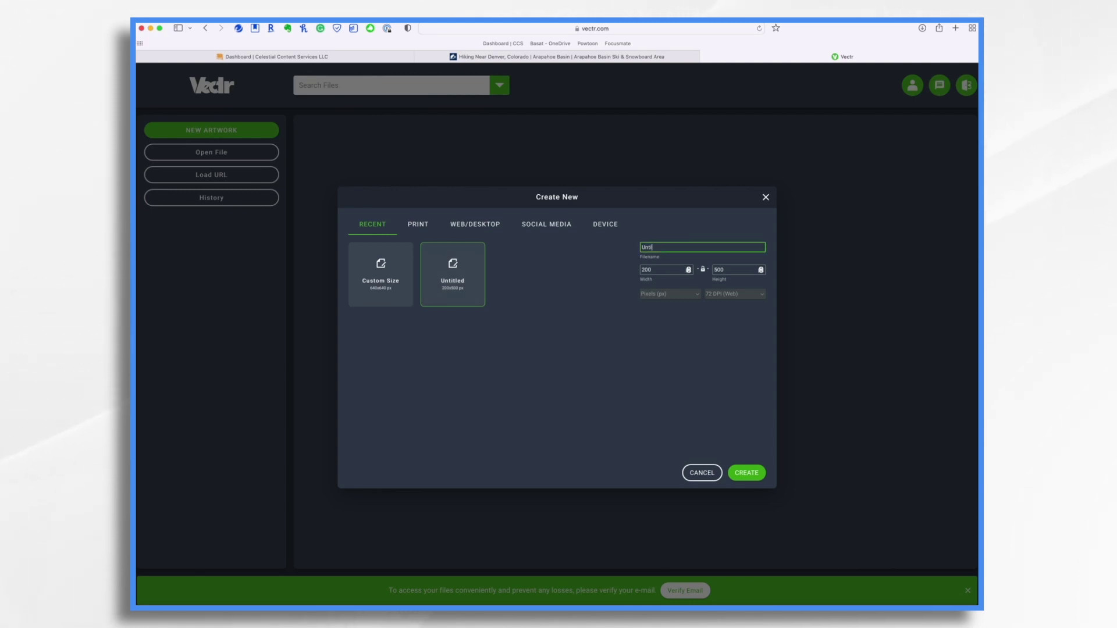
type("Blue Bar")
left_click(747, 473)
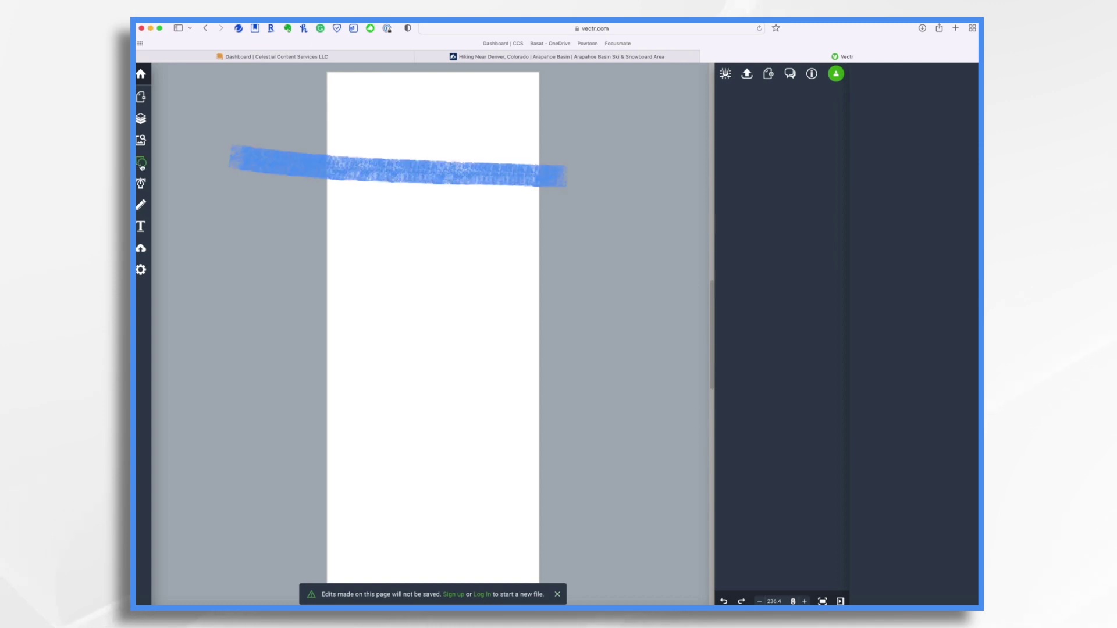
Step: Draw a square shape and stretch it into a bar filling the whole page
left_click(143, 164)
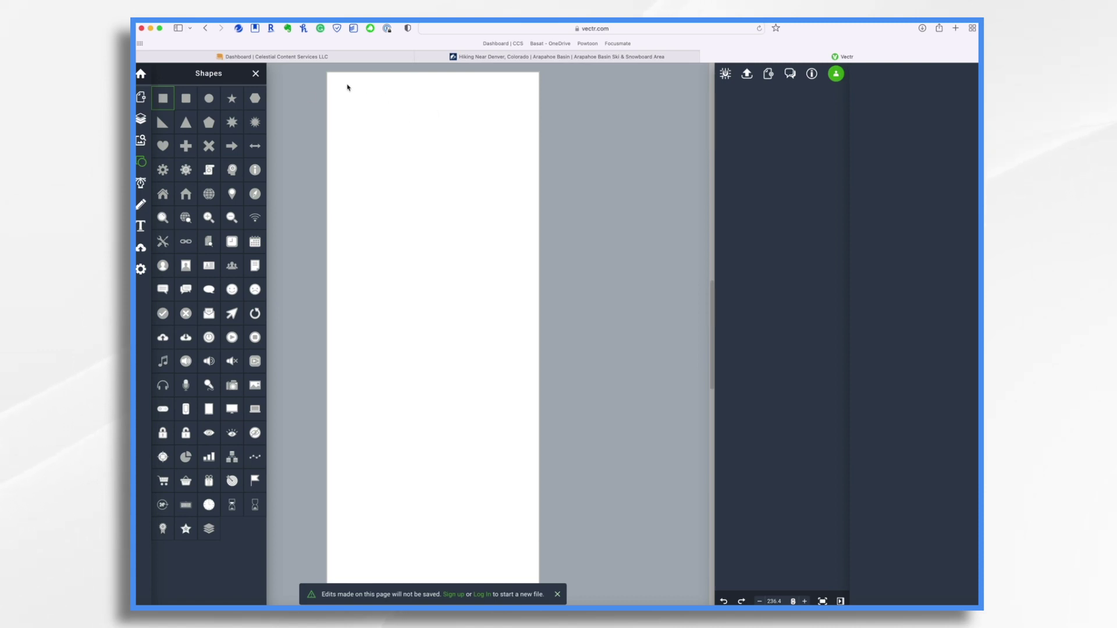
left_click_drag(348, 86, 380, 267)
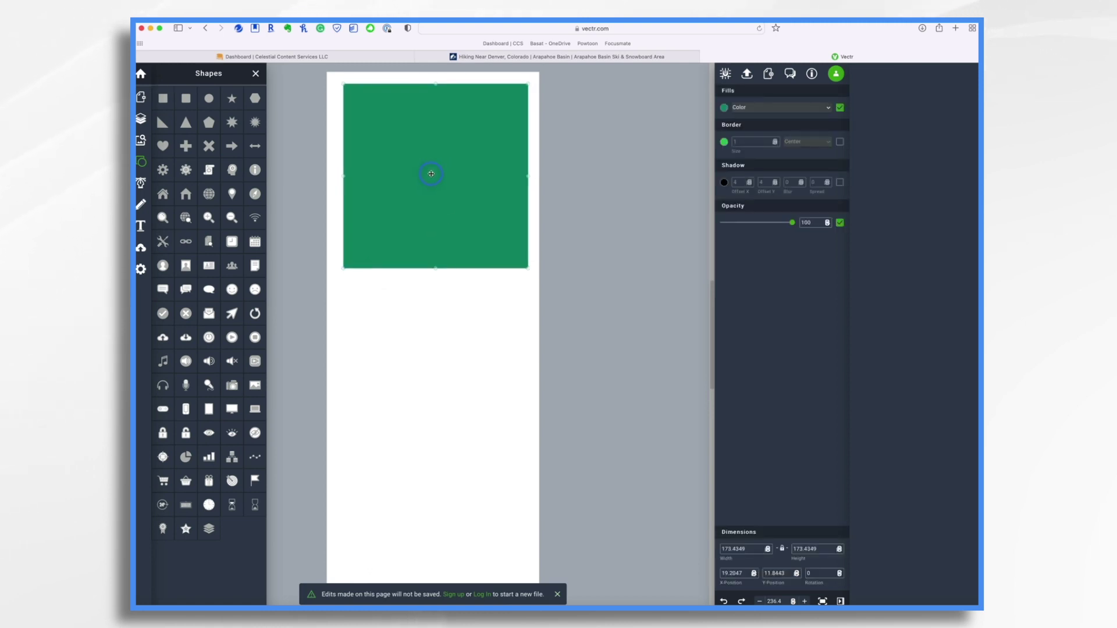
left_click_drag(431, 173, 428, 173)
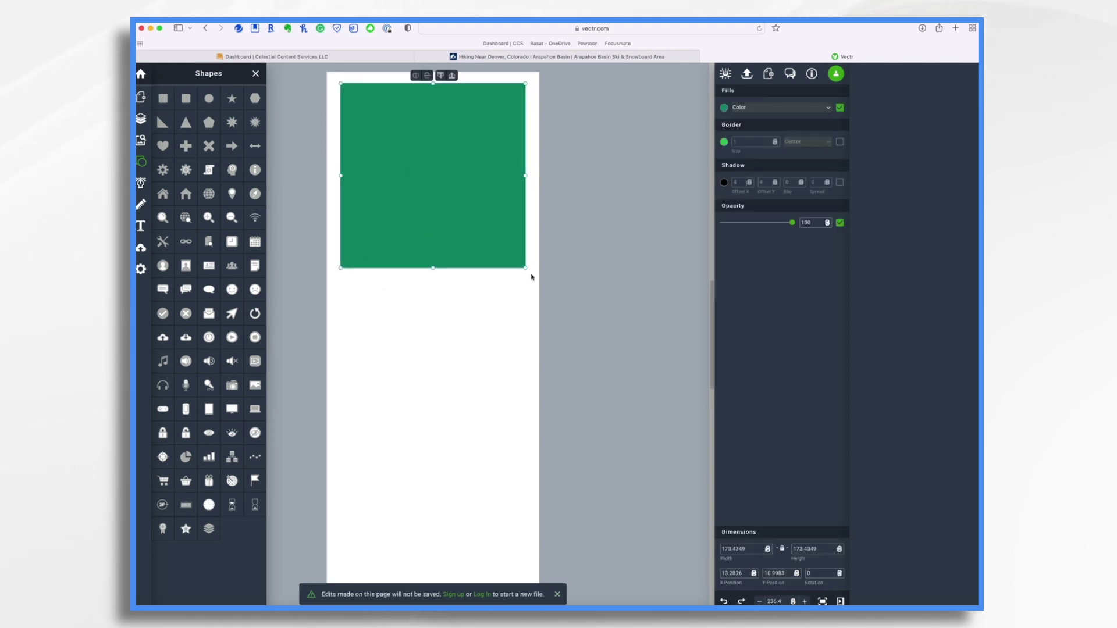
left_click_drag(523, 268, 524, 267)
left_click_drag(442, 187, 438, 184)
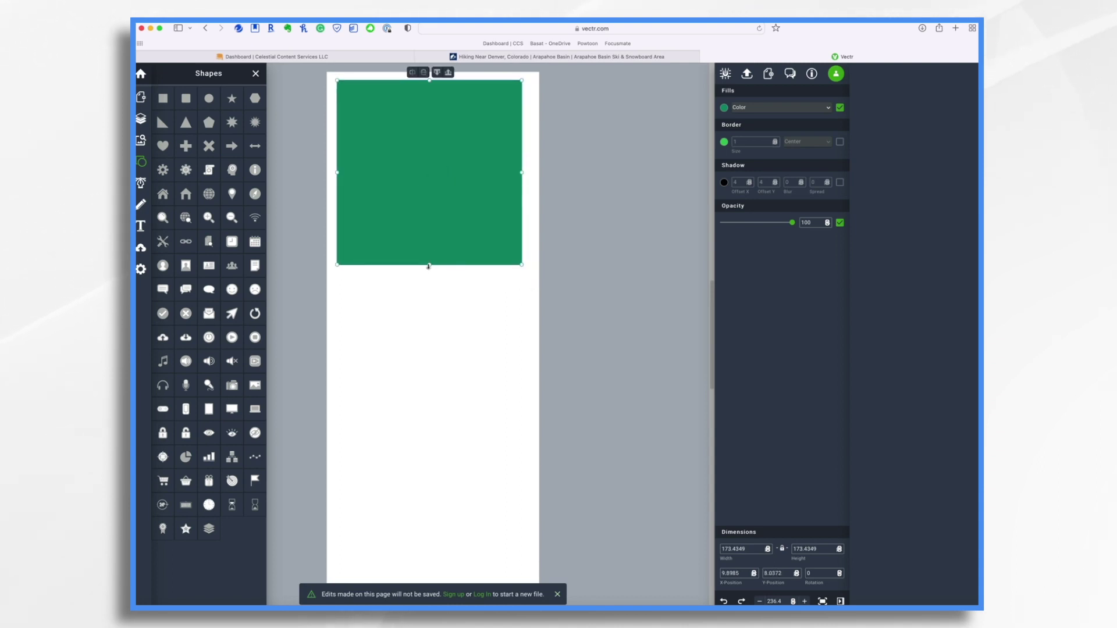
left_click_drag(429, 266, 439, 562)
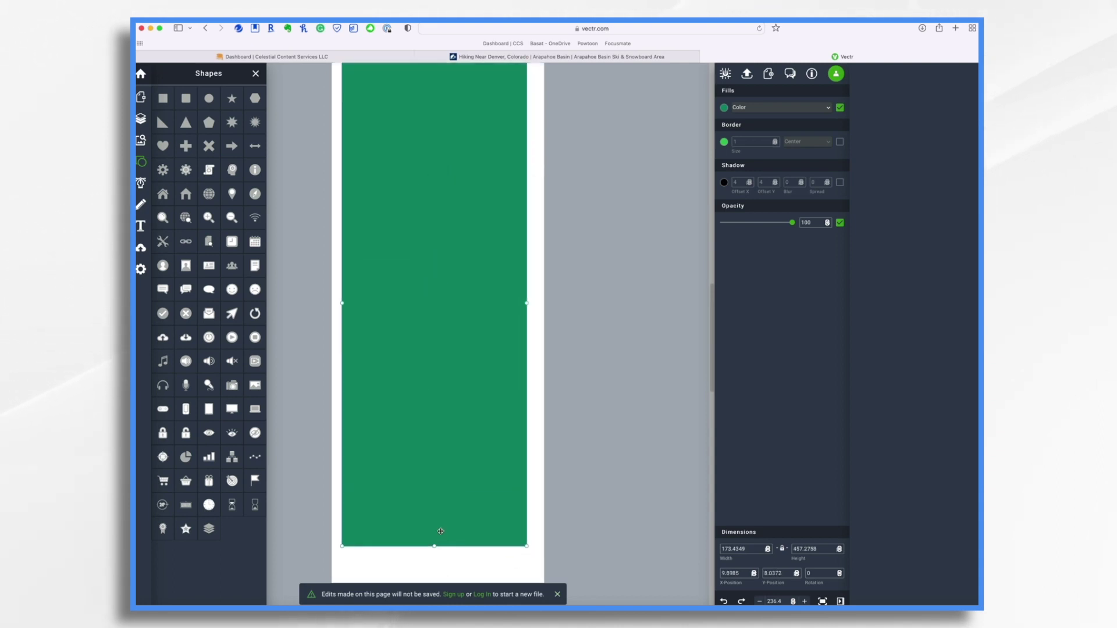
scroll(442, 512, "down", 2)
left_click_drag(445, 491, 446, 524)
left_click_drag(531, 265, 546, 265)
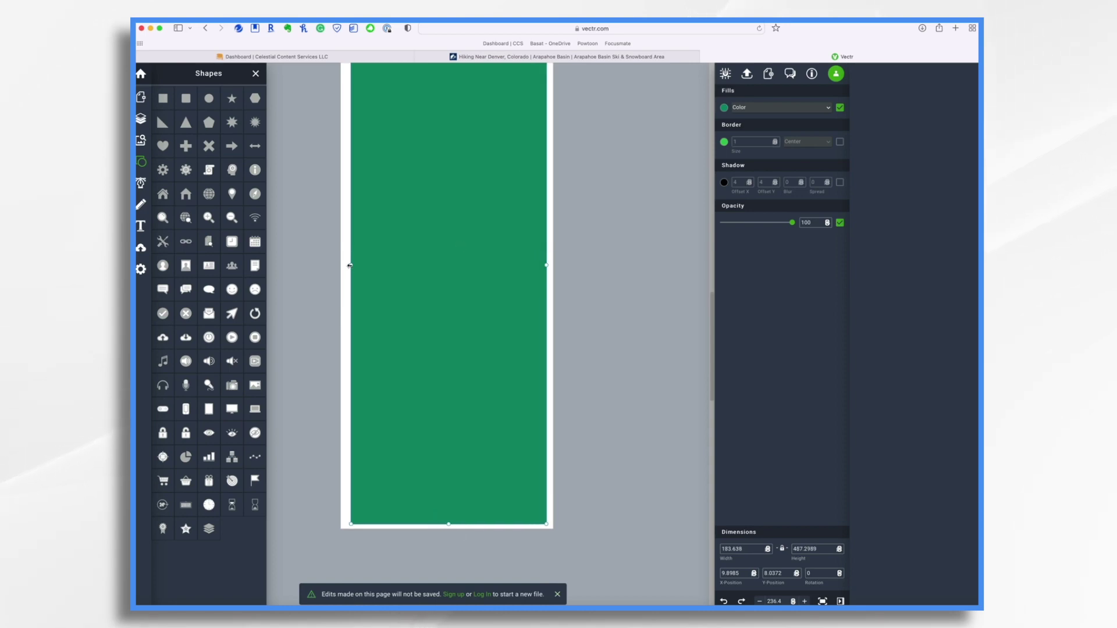
left_click_drag(349, 266, 344, 262)
scroll(408, 241, "up", 2)
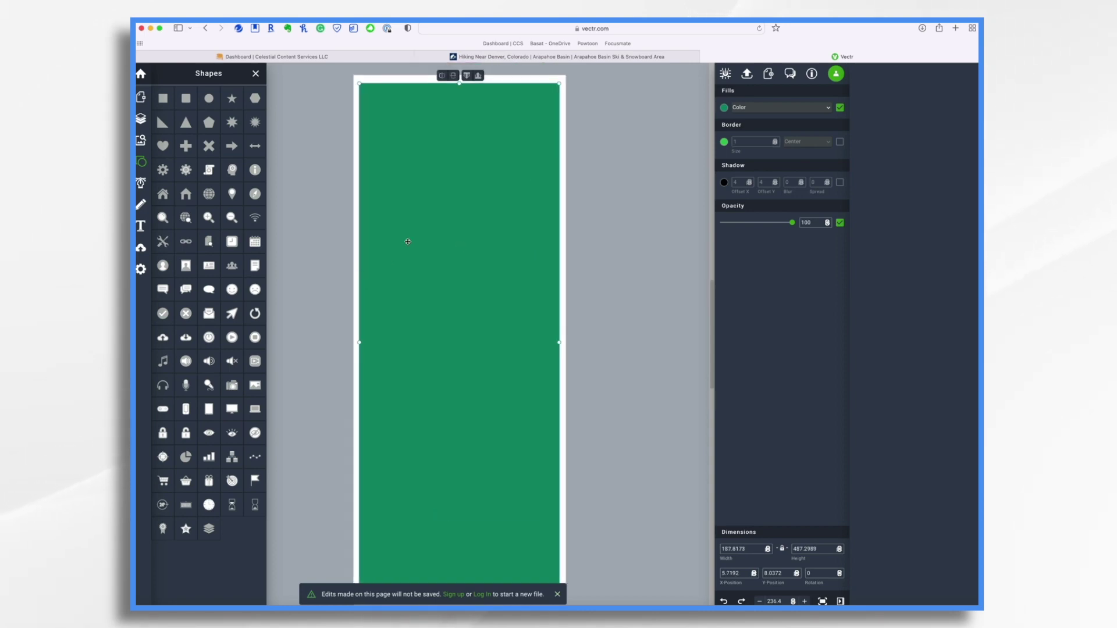
Step: Fill the bar light blue (#31A8F7) and download it as an SVG file
left_click(725, 109)
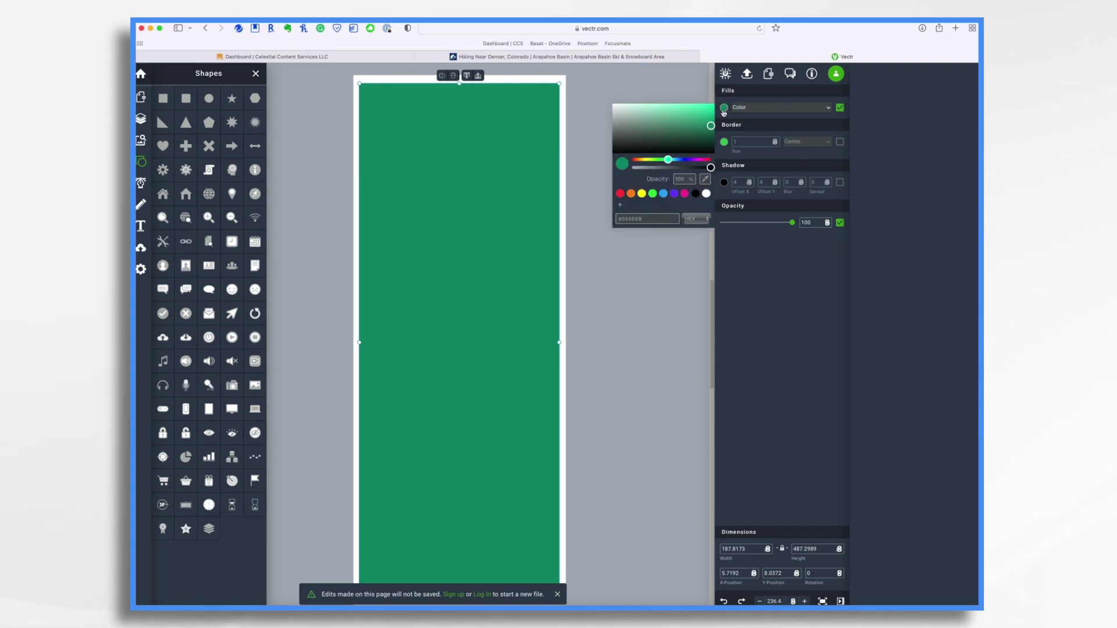
left_click(664, 195)
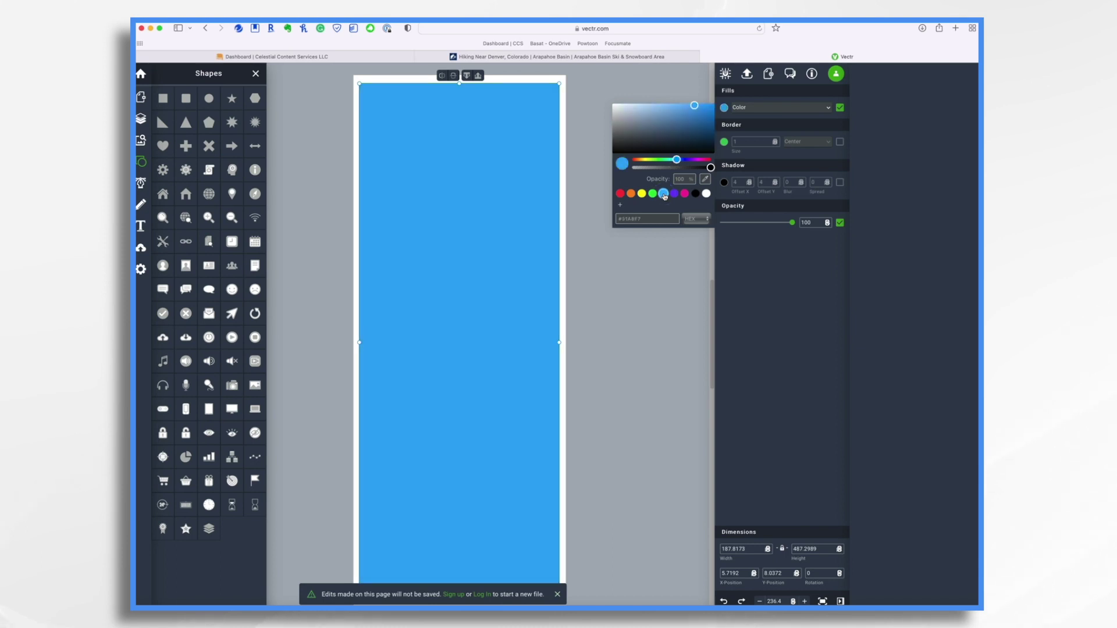
left_click(660, 297)
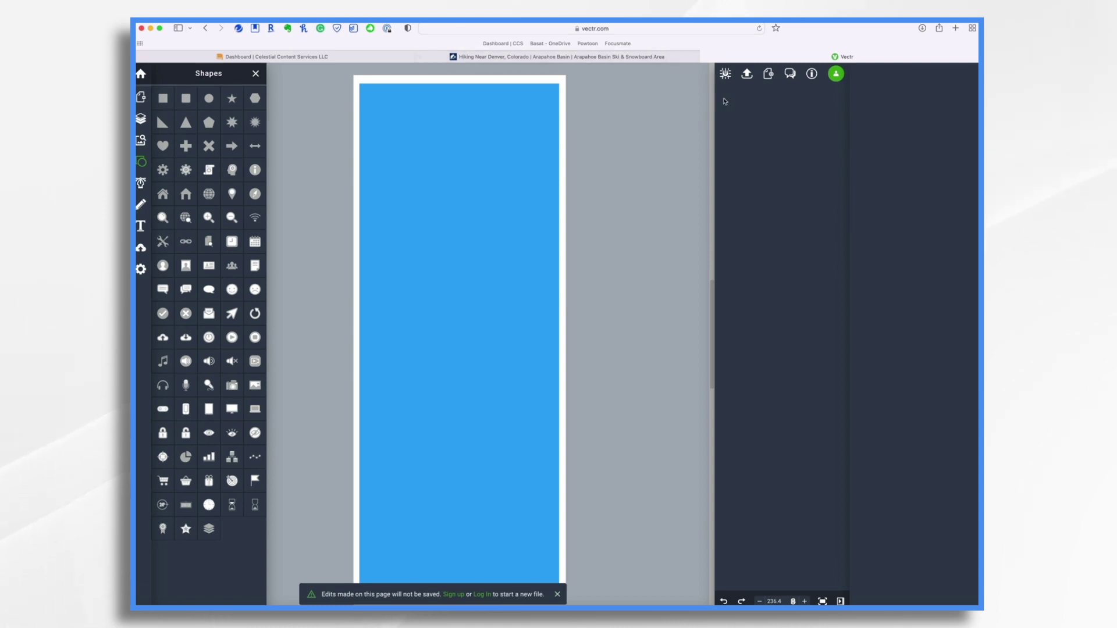
left_click(748, 75)
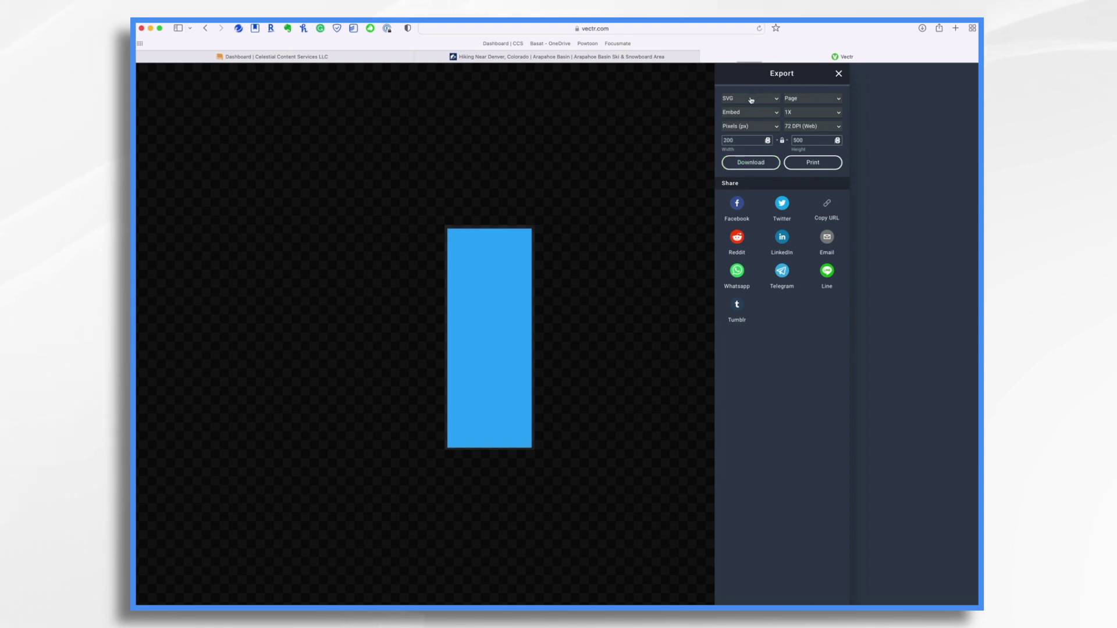
left_click(752, 164)
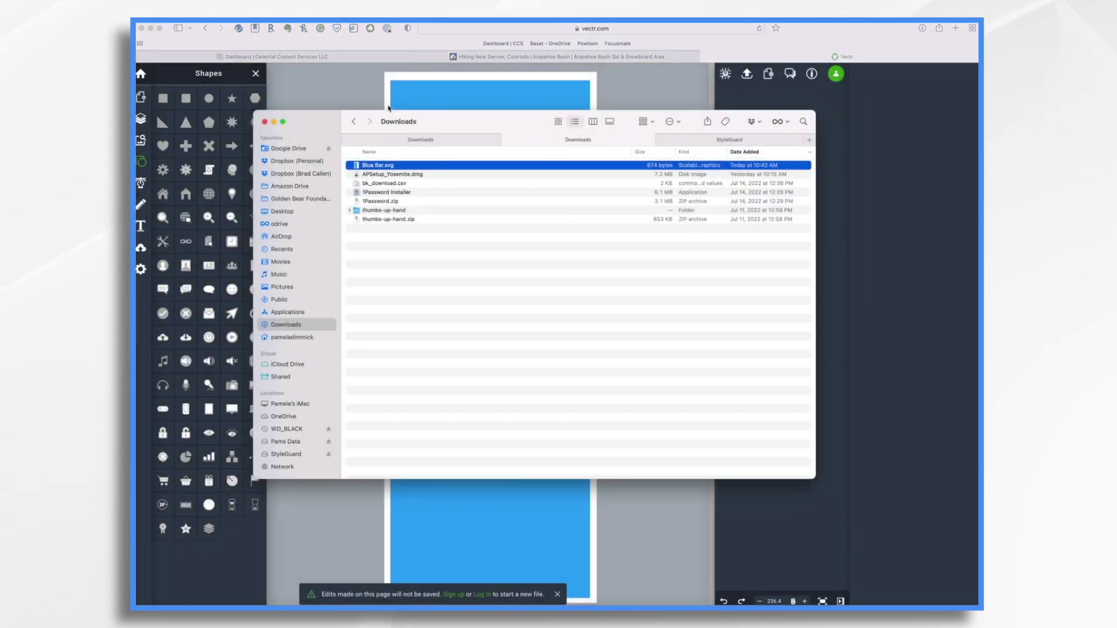
Step: Drag Blue Bar.svg out of Downloads, delete it there, and return to Vectr
left_click_drag(378, 165, 837, 190)
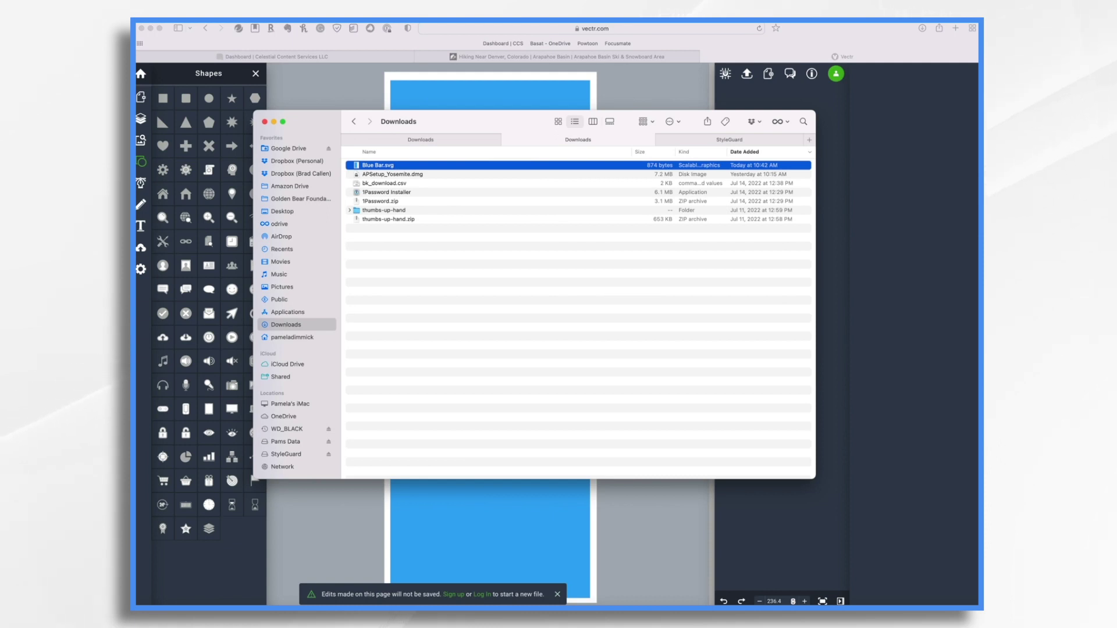
key("super+BackSpace")
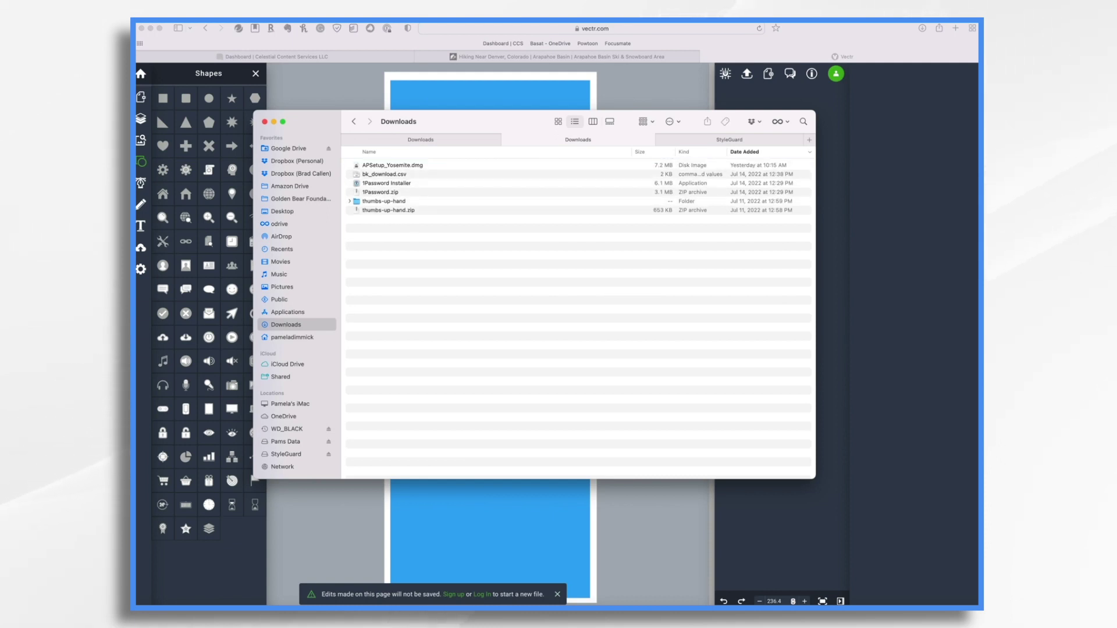
left_click(501, 90)
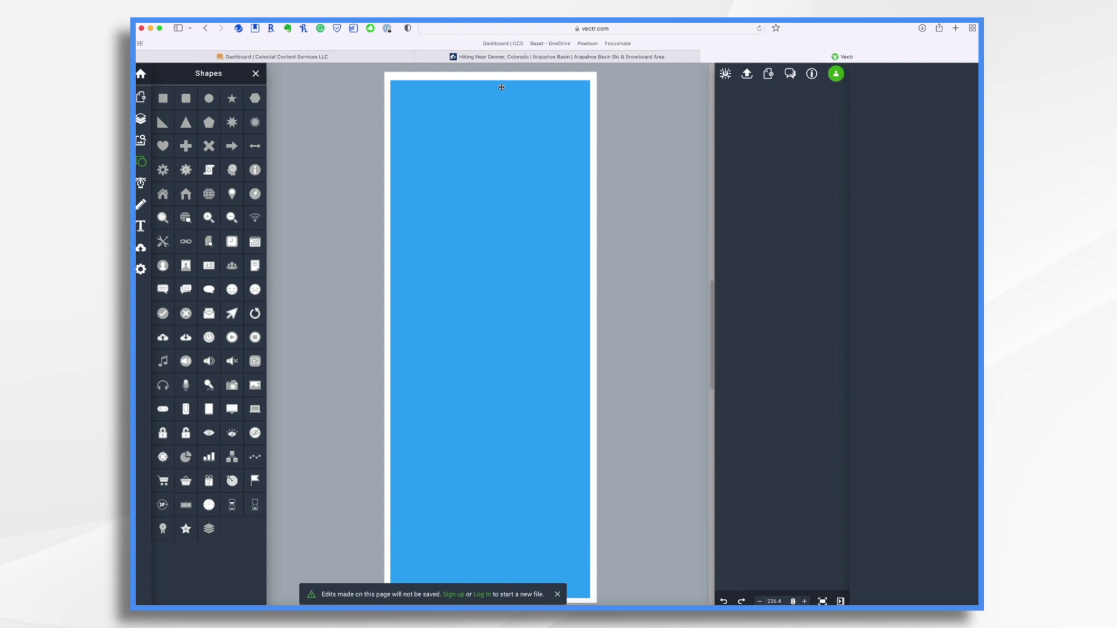
Step: Change the rectangle's fill colour to red
left_click(478, 234)
left_click(724, 108)
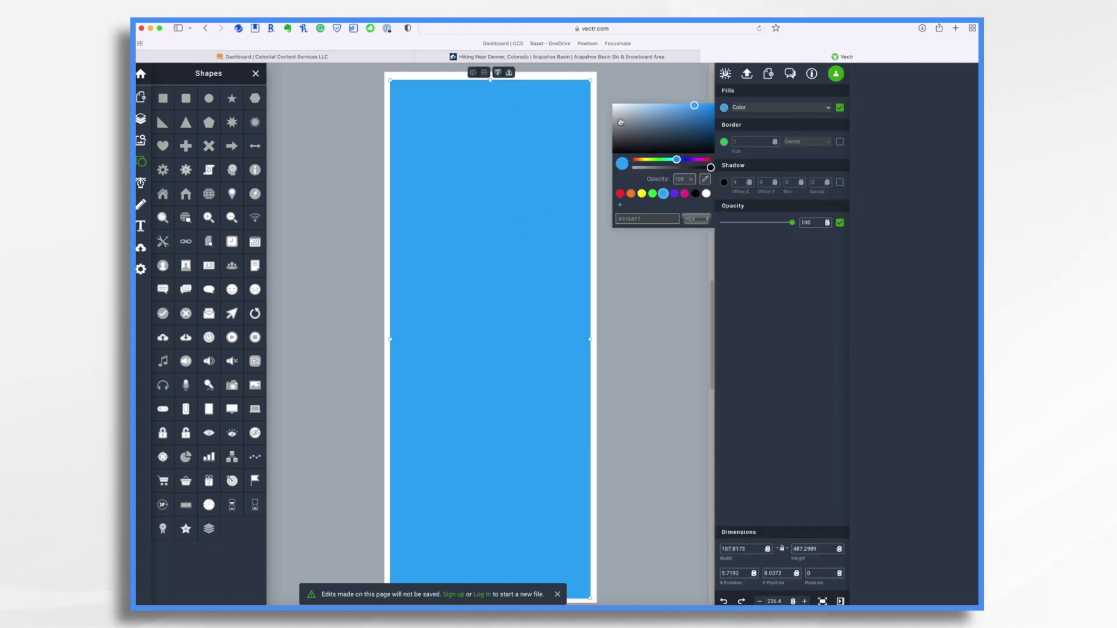
left_click(620, 194)
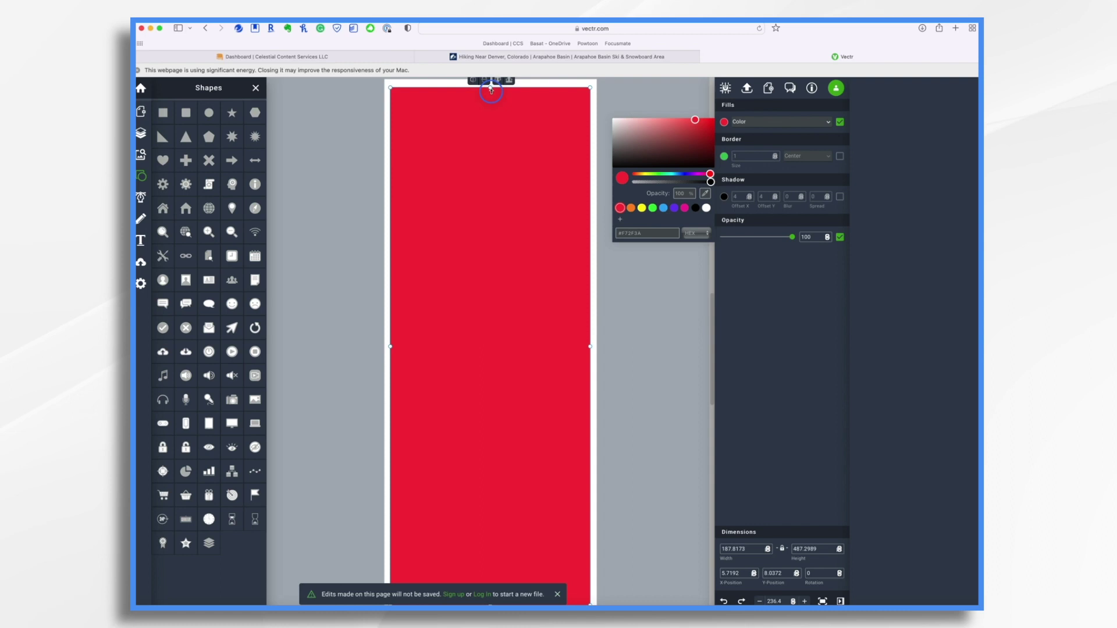
Step: Resize the red bar to about 175 px tall at the page bottom and open SVG export
left_click_drag(491, 88, 478, 521)
scroll(501, 356, "down", 3)
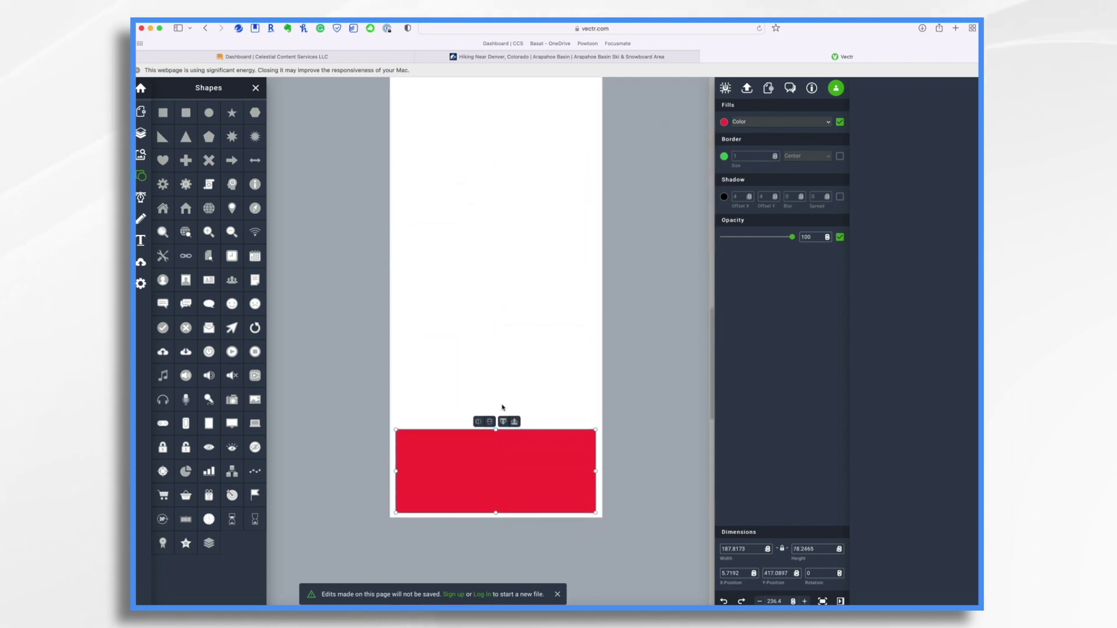
left_click_drag(495, 430, 495, 327)
scroll(495, 349, "up", 2)
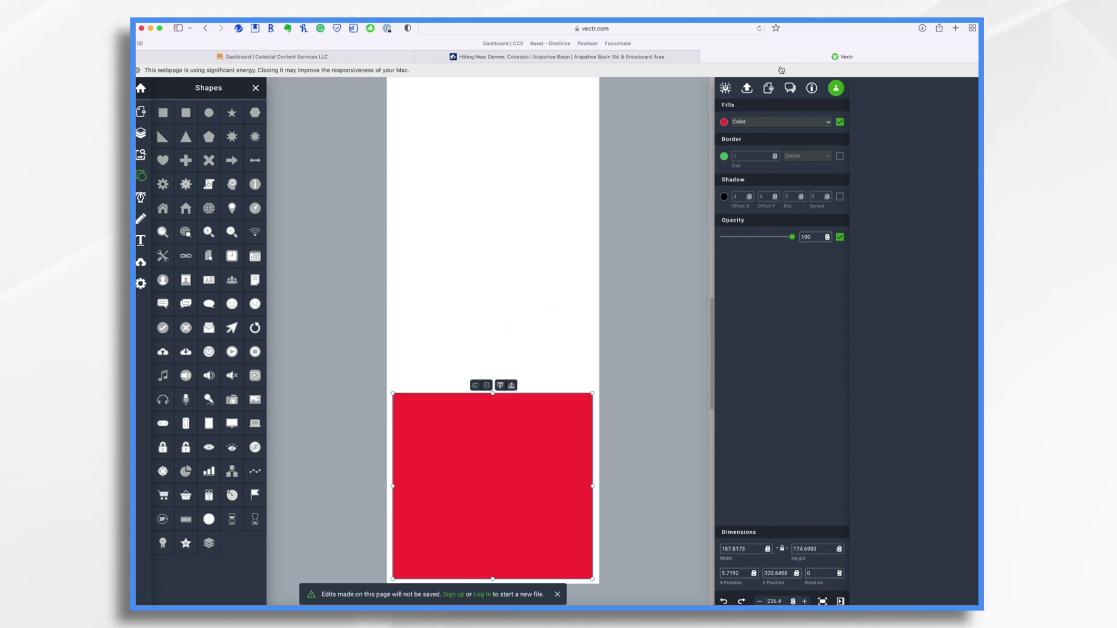
left_click(747, 90)
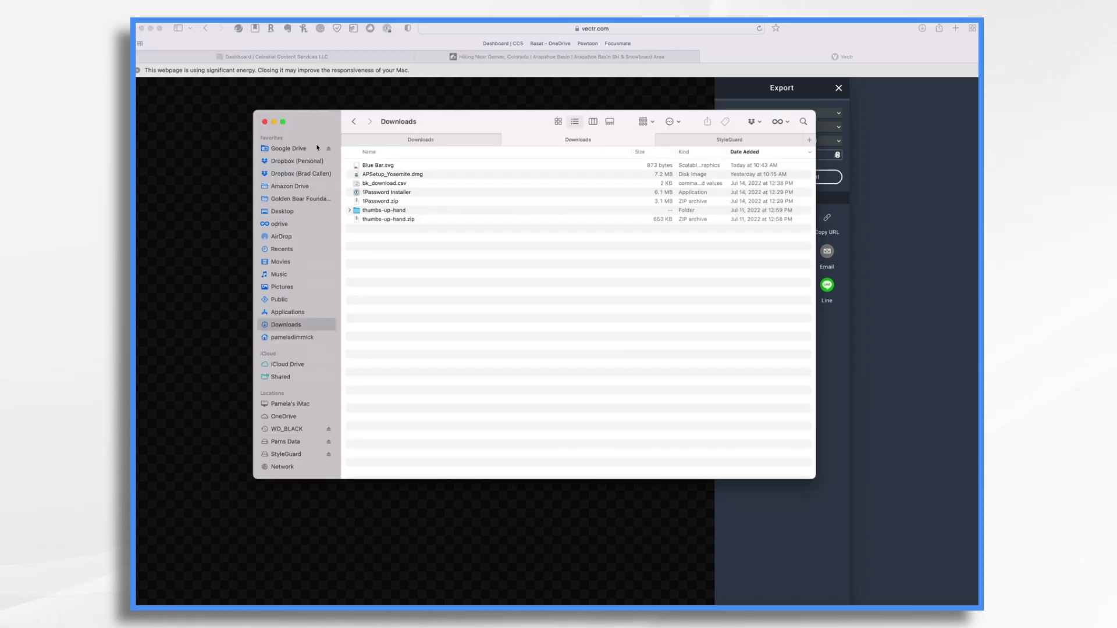
Step: Rename the new download to 'Red Bar.svg' and close the Downloads window
left_click(375, 166)
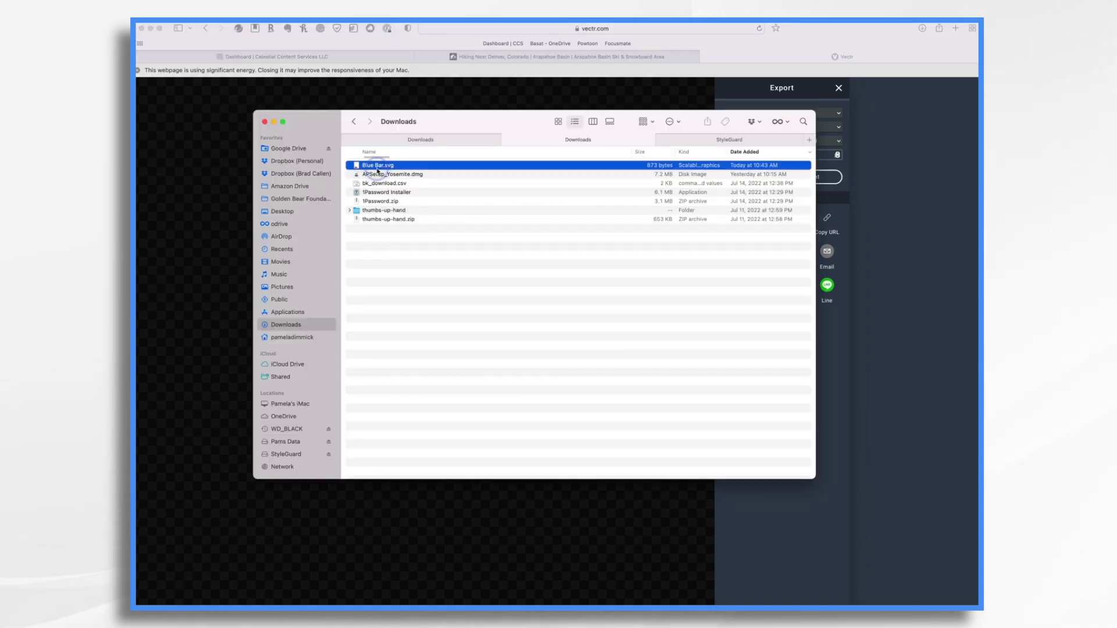
right_click(376, 166)
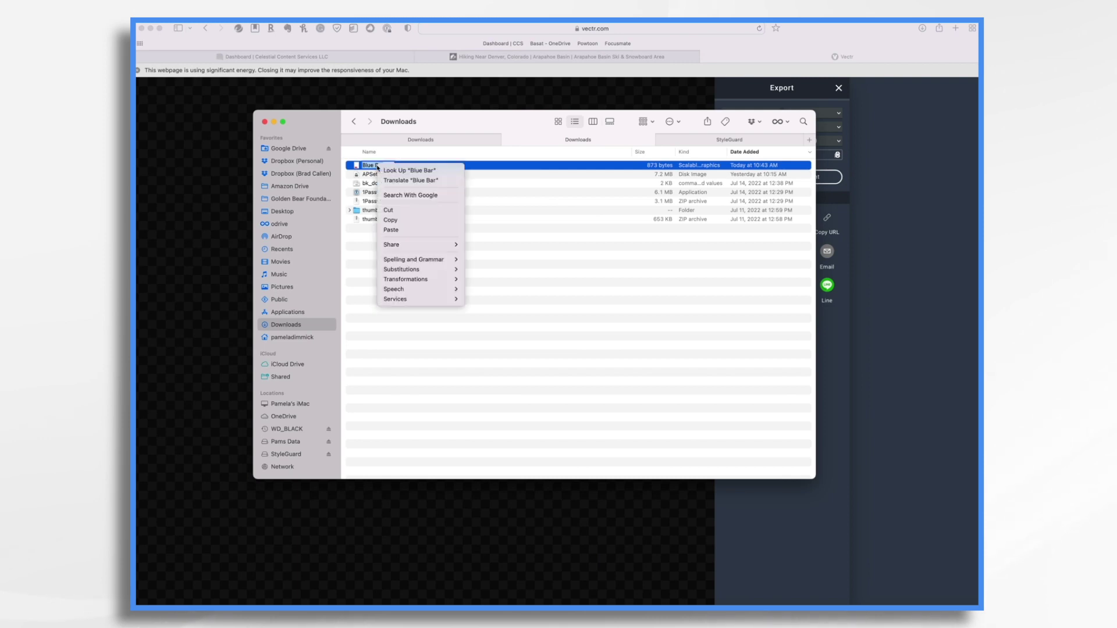
key("Escape")
type("Red")
left_click(451, 315)
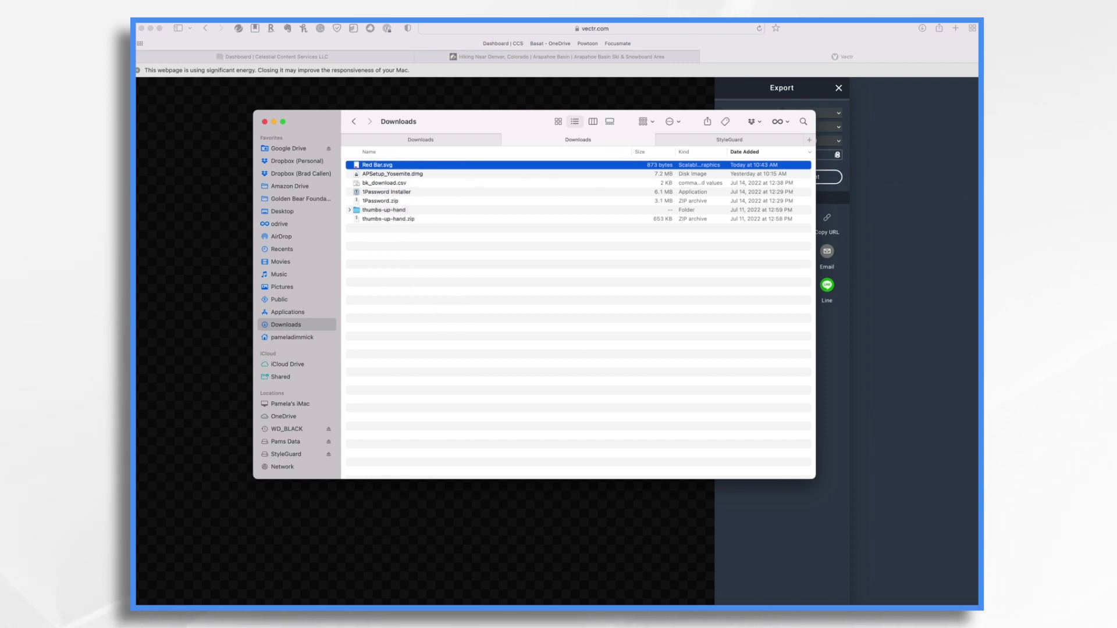
key("super+BackSpace")
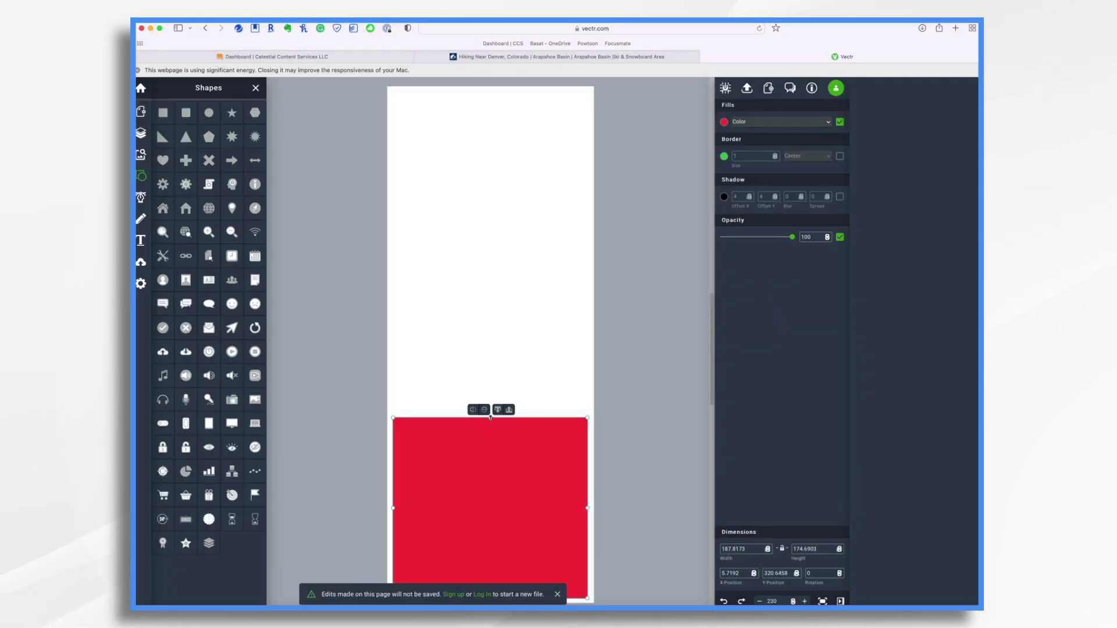
Step: Make the rectangle taller and recolour it bright green
left_click_drag(490, 417, 489, 370)
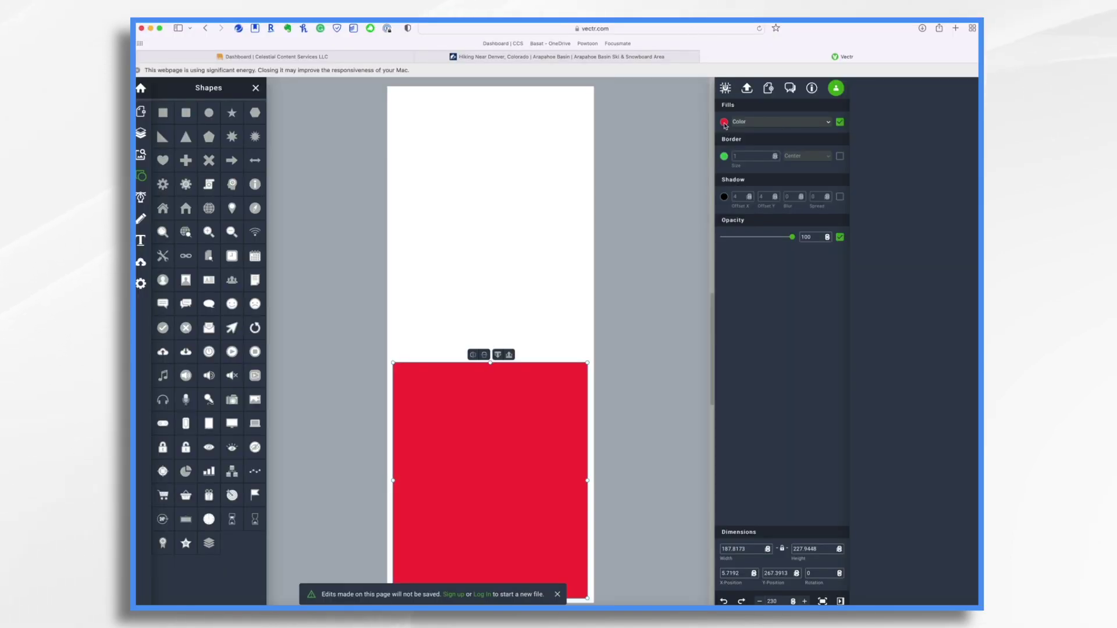
left_click(724, 122)
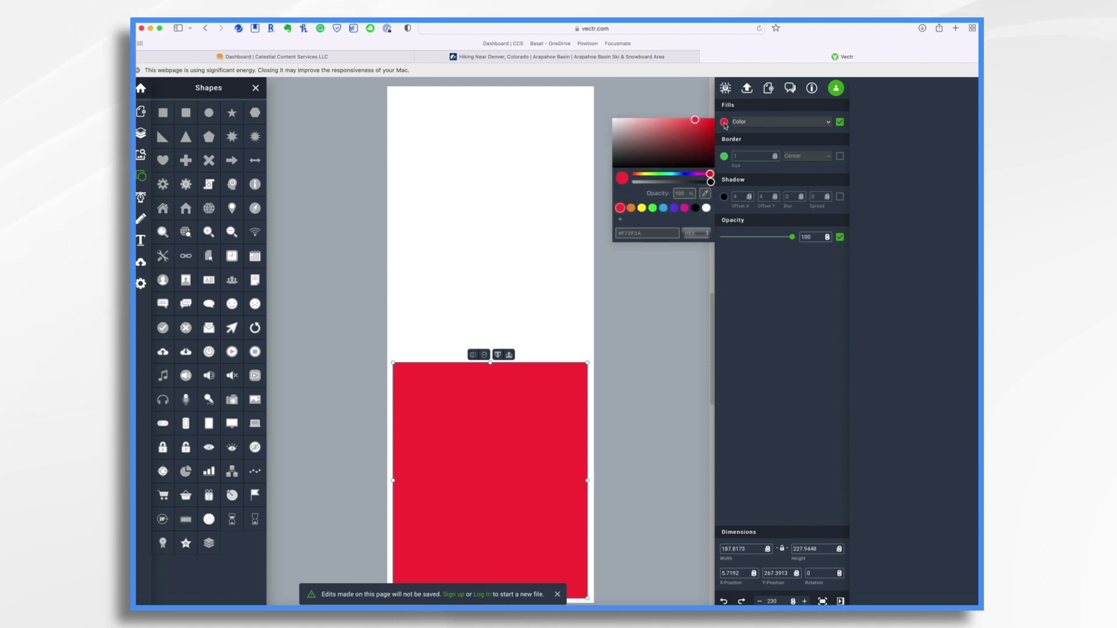
left_click(653, 209)
key("Escape")
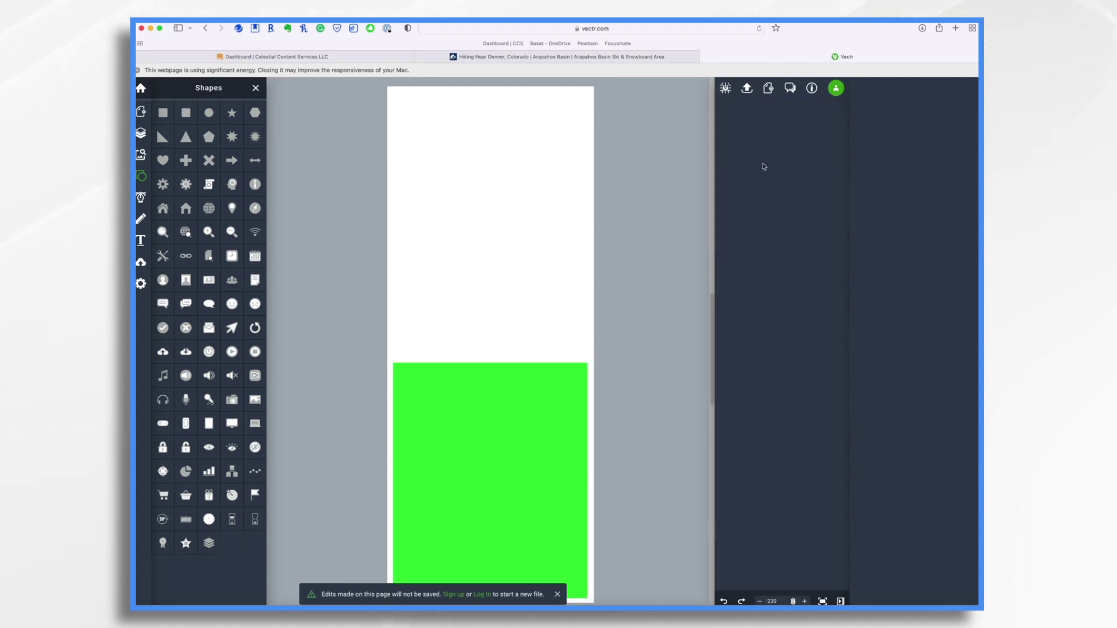
Step: Download the green bar as an SVG and select the new file in Downloads
left_click(748, 91)
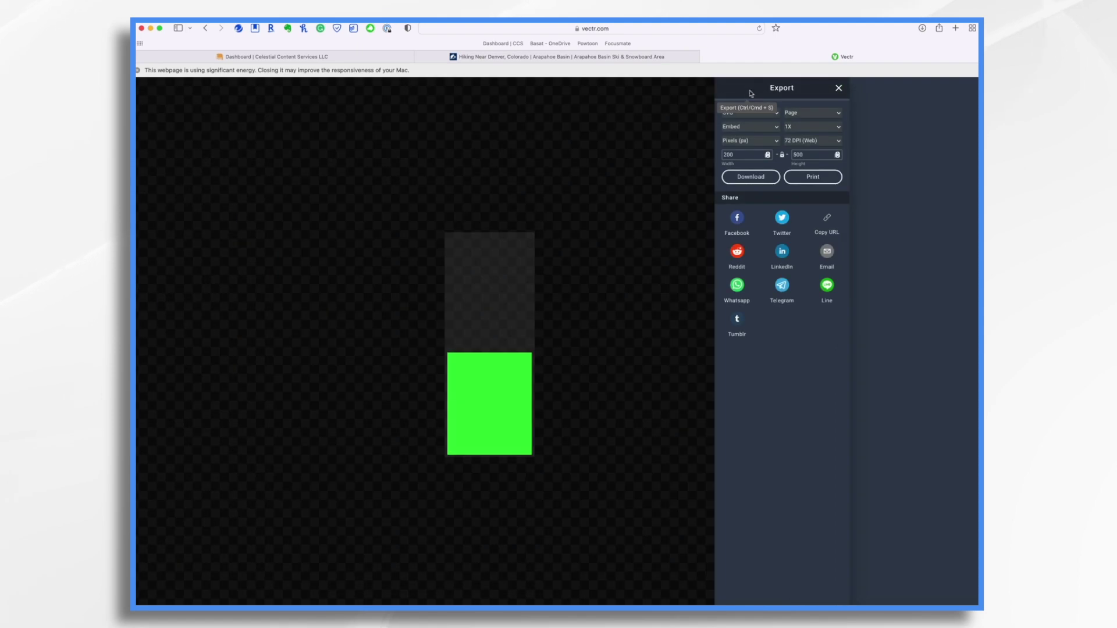
left_click(759, 182)
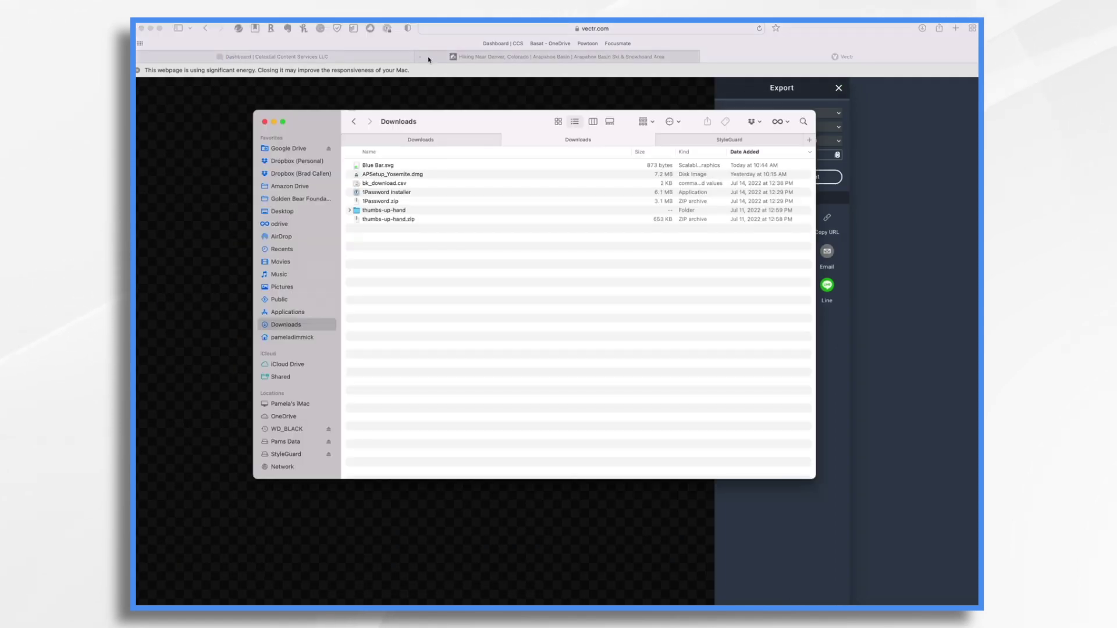
left_click(379, 165)
Step: Rename the latest download to 'Green Bar.svg', close Finder, and switch to Doodly
right_click(372, 166)
left_click(407, 220)
type("G")
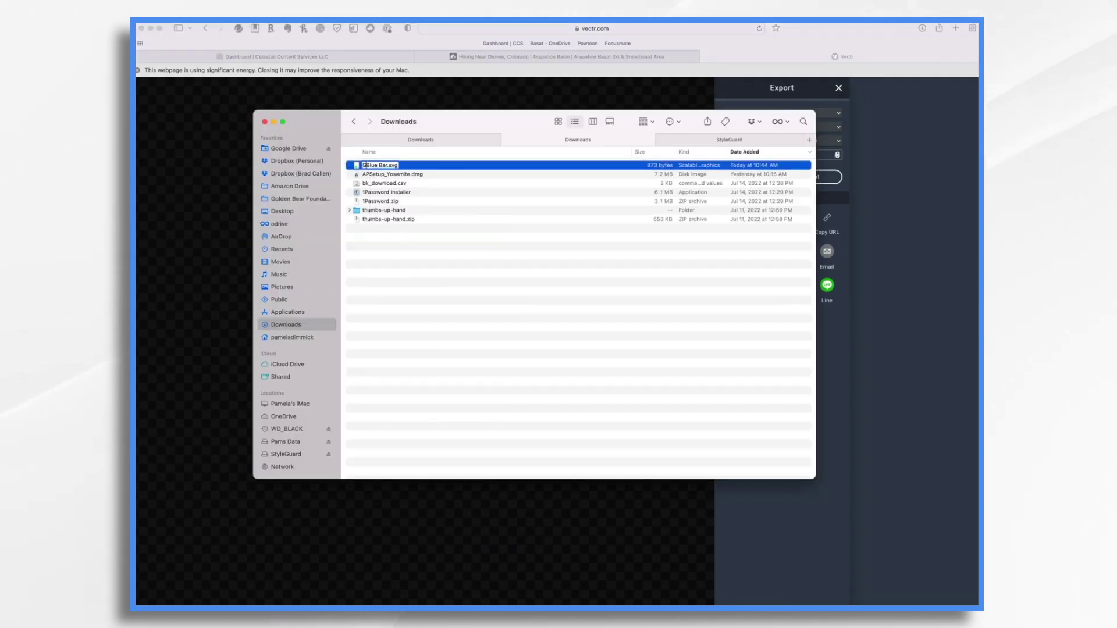
type("reen")
key("Return")
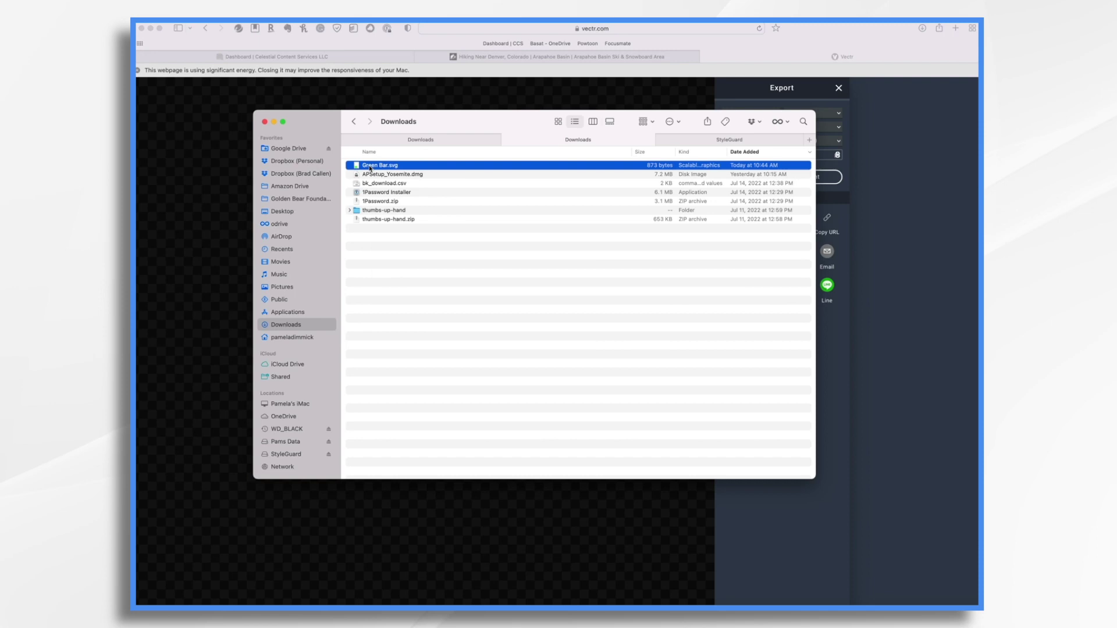
left_click(811, 582)
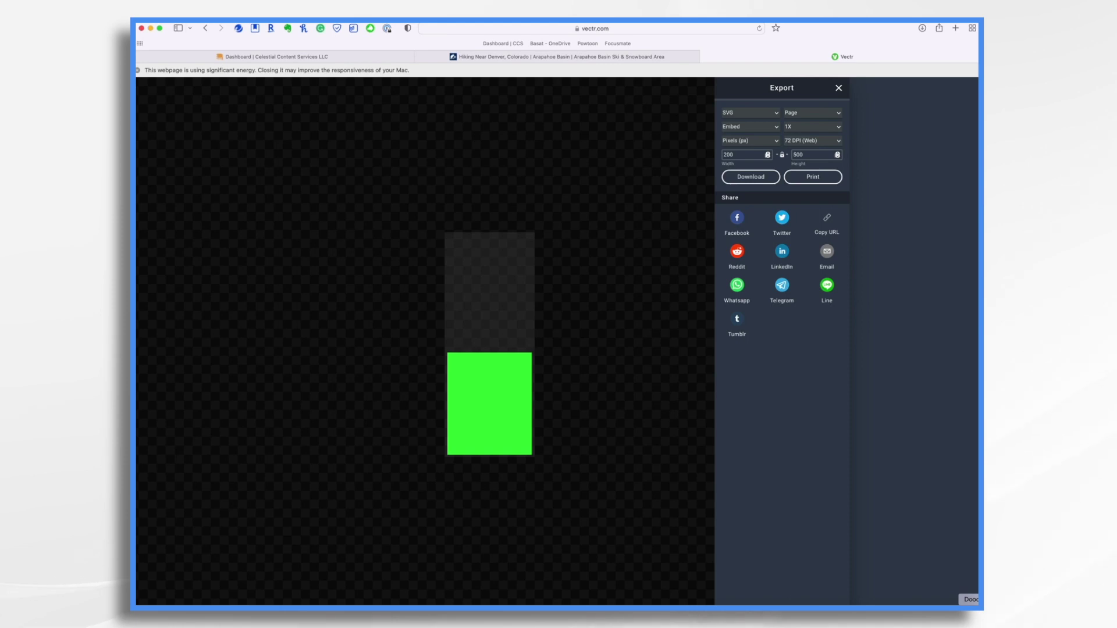
left_click(971, 605)
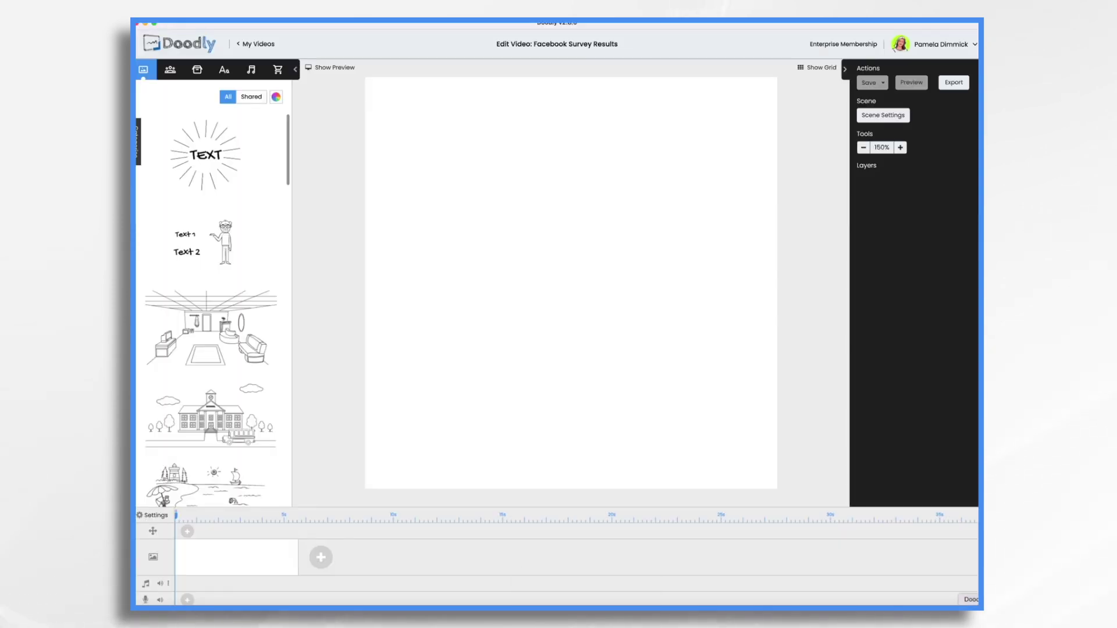
Step: Import the red, green and blue bar SVG files as new Doodly props
left_click(197, 70)
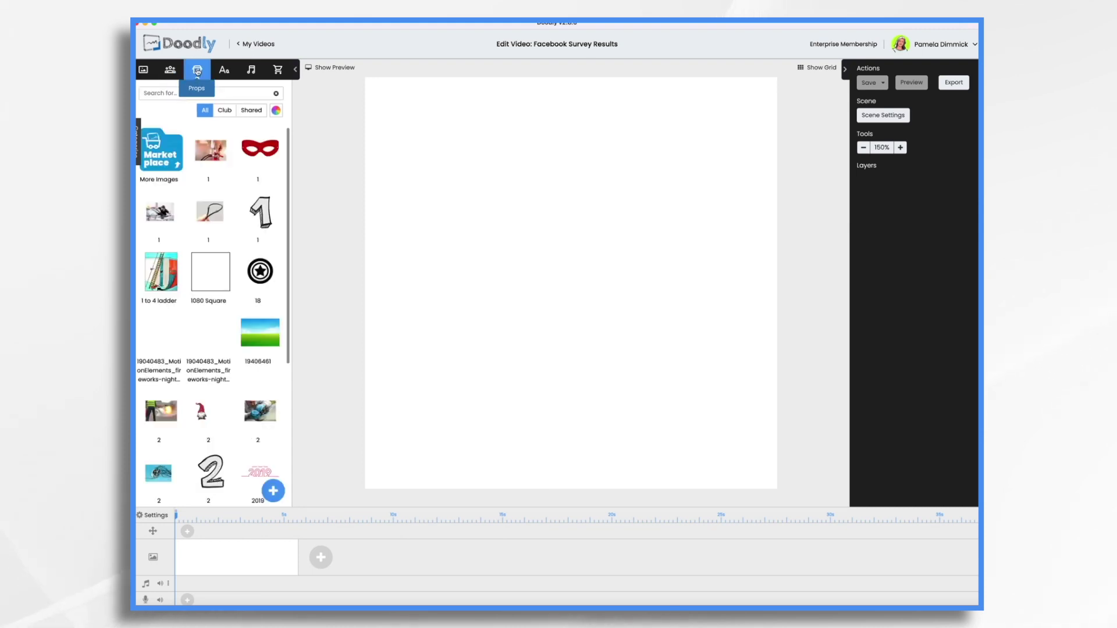
left_click(273, 492)
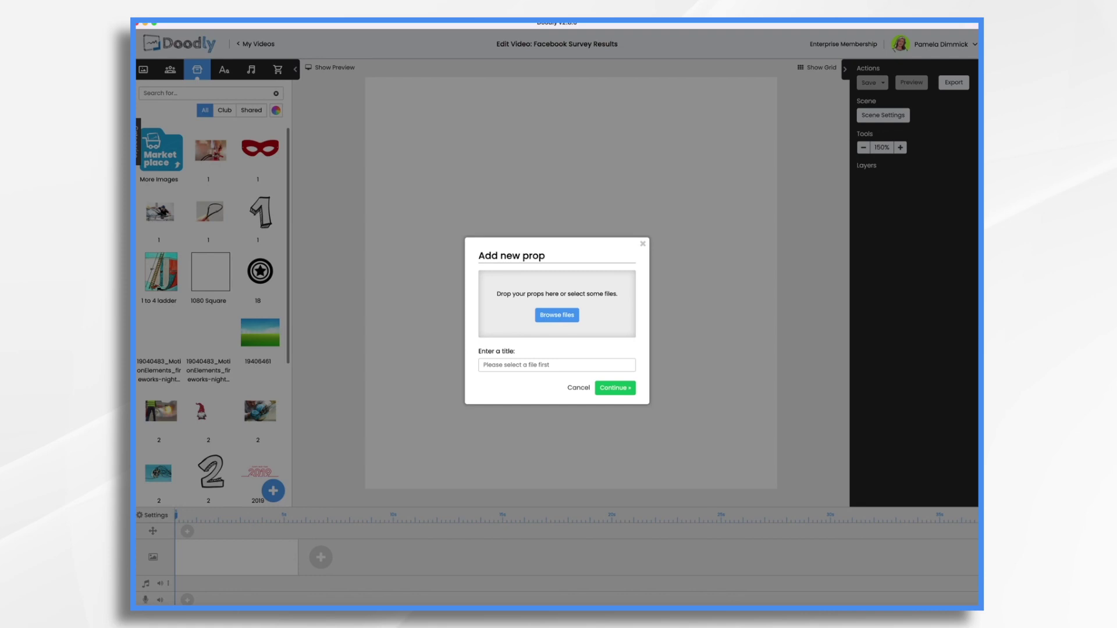
left_click_drag(983, 250, 515, 305)
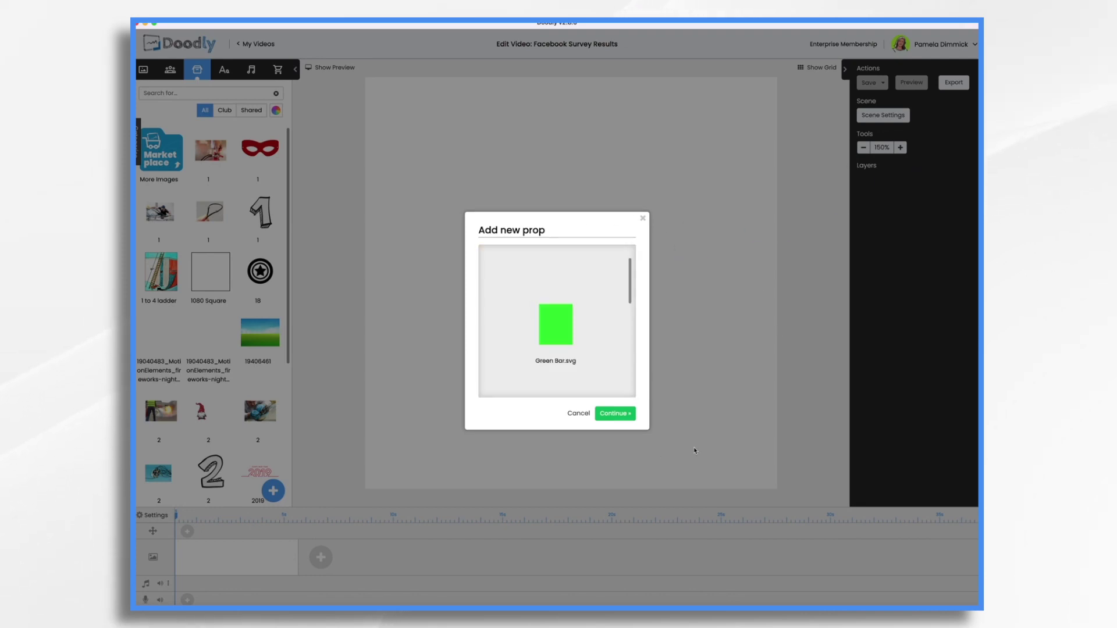
scroll(599, 341, "down", 6)
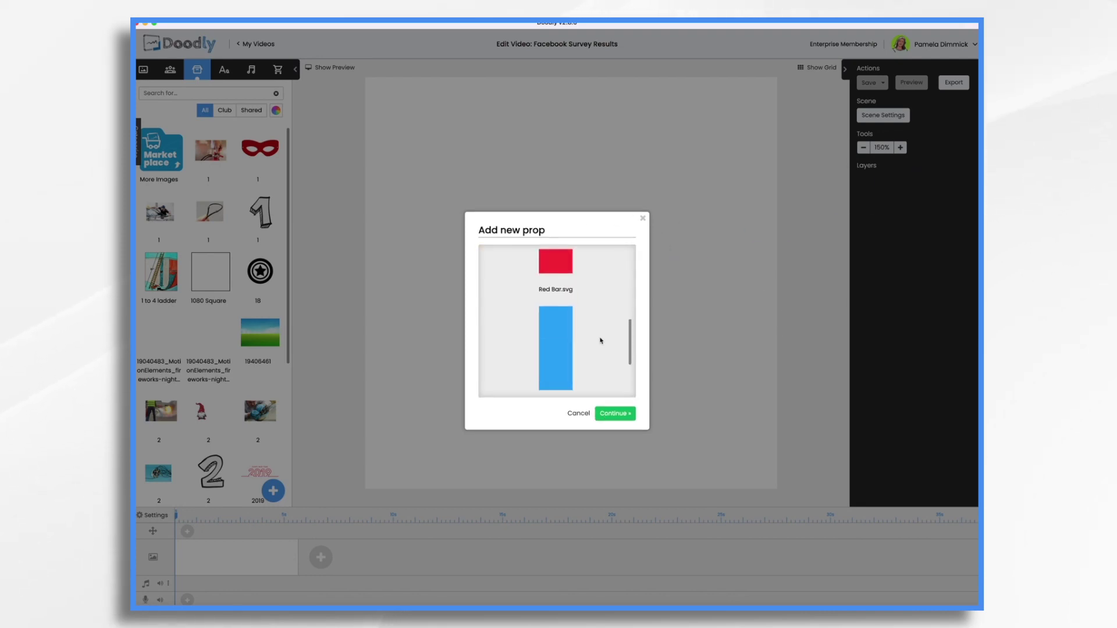
left_click(609, 414)
Step: Place the Blue, Green and Red Bar props on the canvas and line them up side by side
left_click_drag(260, 151, 629, 318)
left_click_drag(211, 160, 554, 352)
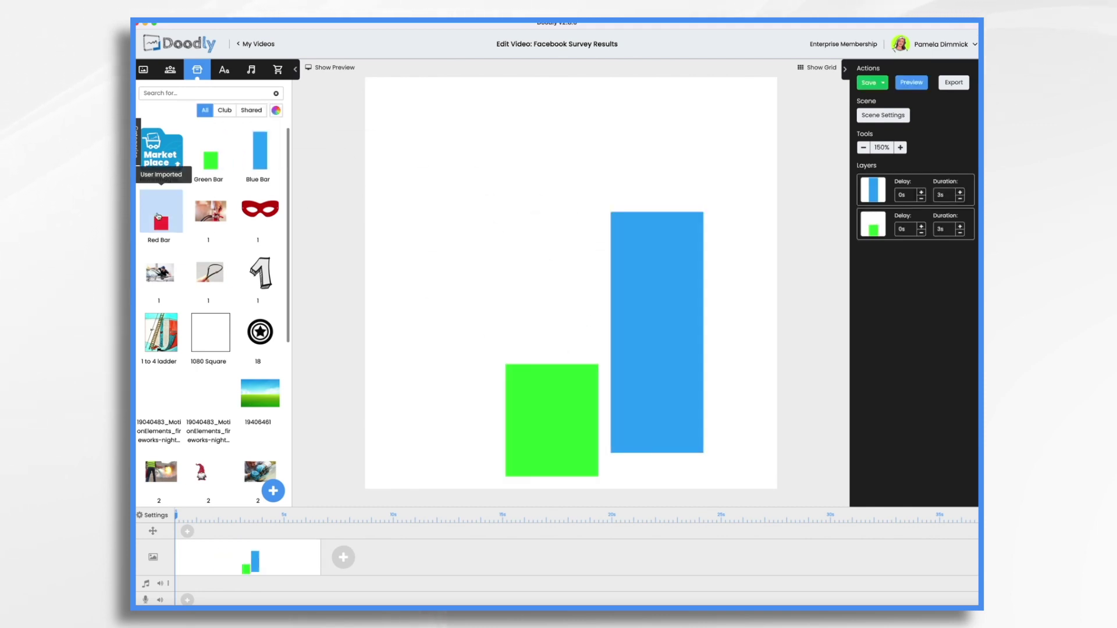
left_click_drag(158, 216, 427, 354)
left_click_drag(651, 377, 540, 322)
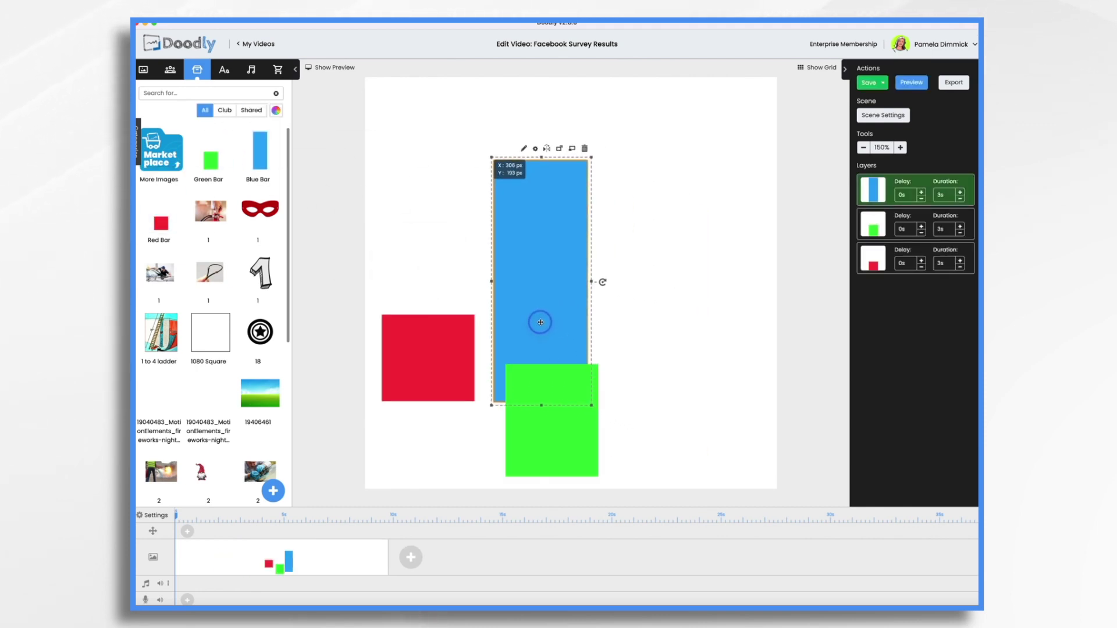
left_click_drag(563, 456, 655, 380)
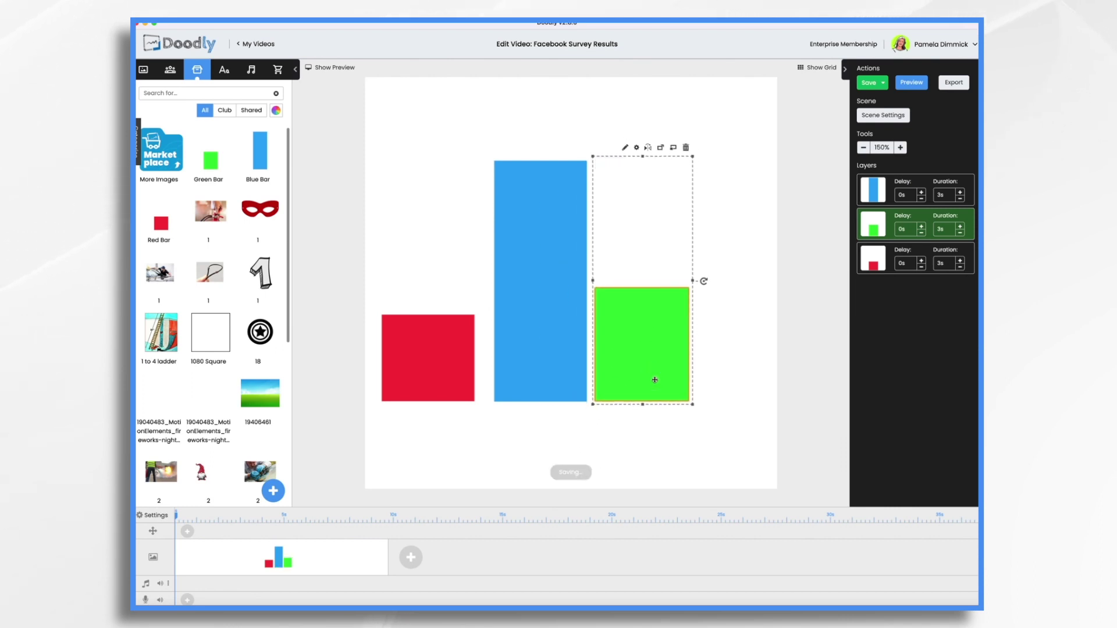
left_click(543, 337, "shift")
left_click(441, 357, "shift")
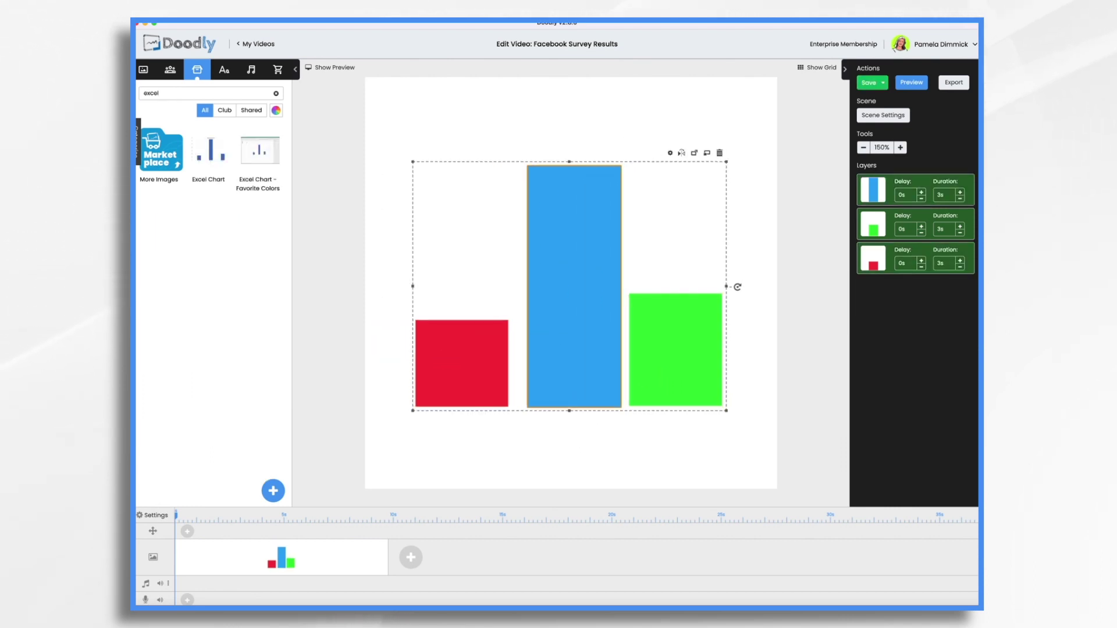
Step: Place the Favorite Colors Excel chart above the bars and nudge the red bar slightly lower
left_click_drag(211, 153, 526, 174)
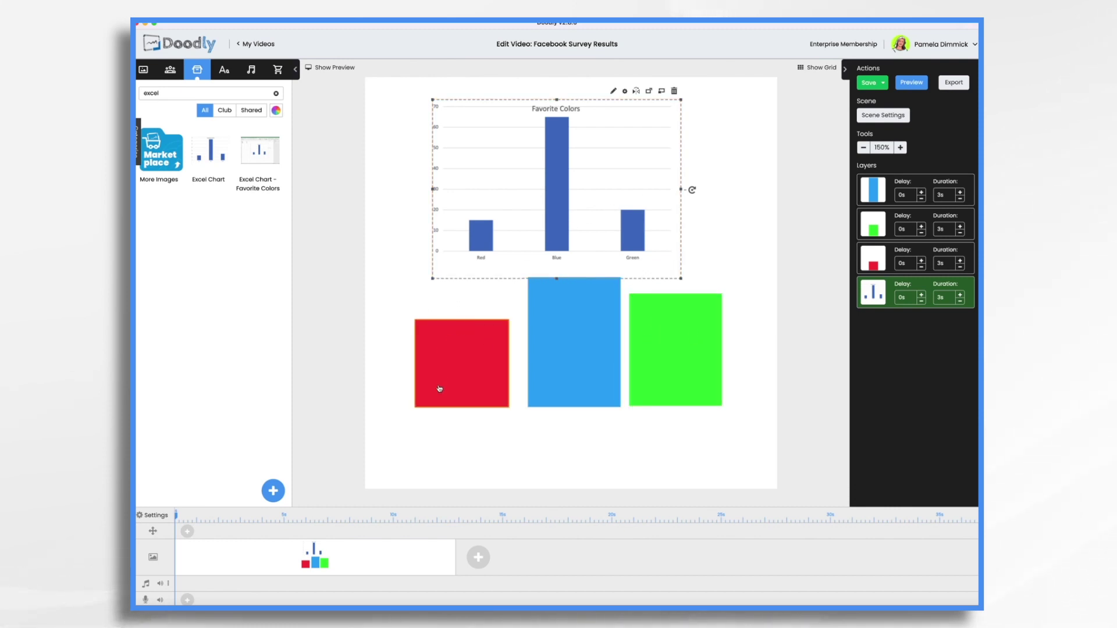
left_click(463, 378)
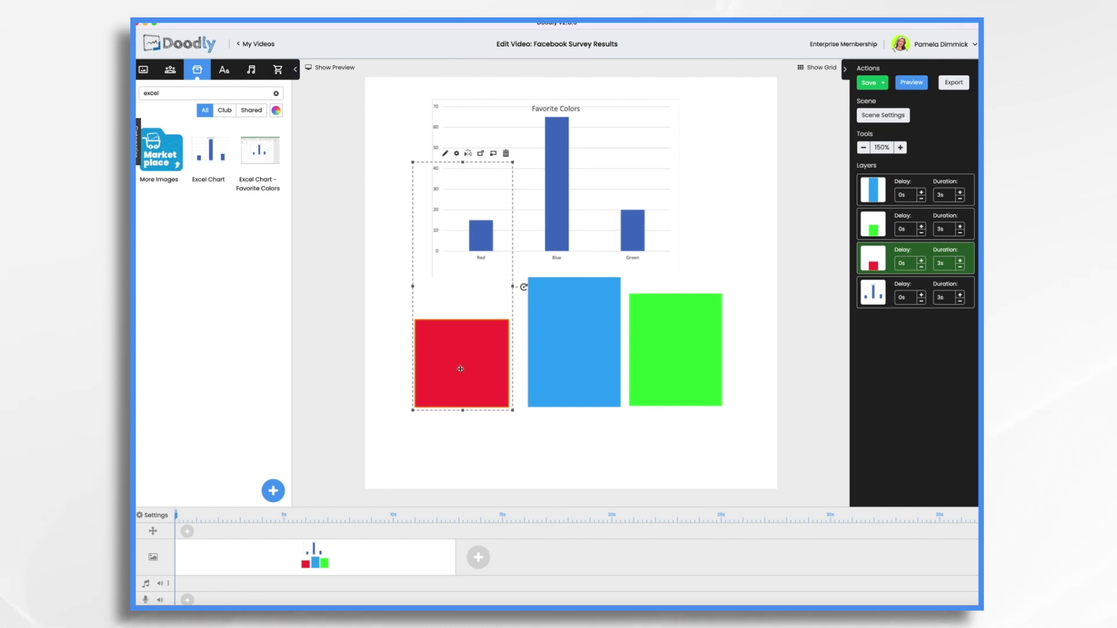
left_click_drag(460, 369, 461, 382)
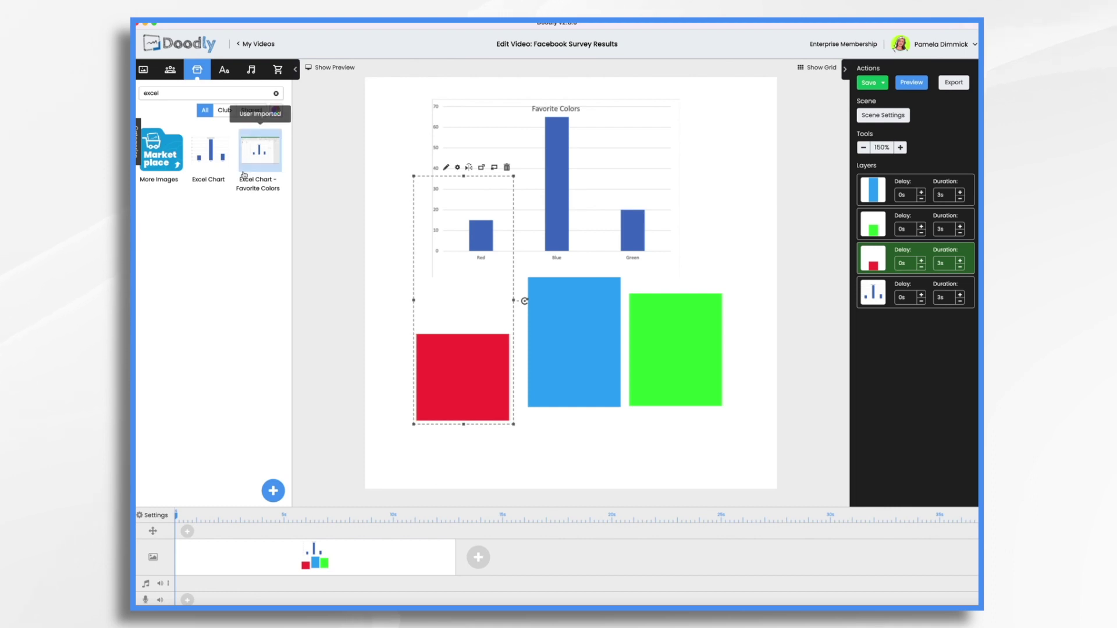
Step: Add a White image prop as a new layer and move it down beneath the bars
left_click(185, 95)
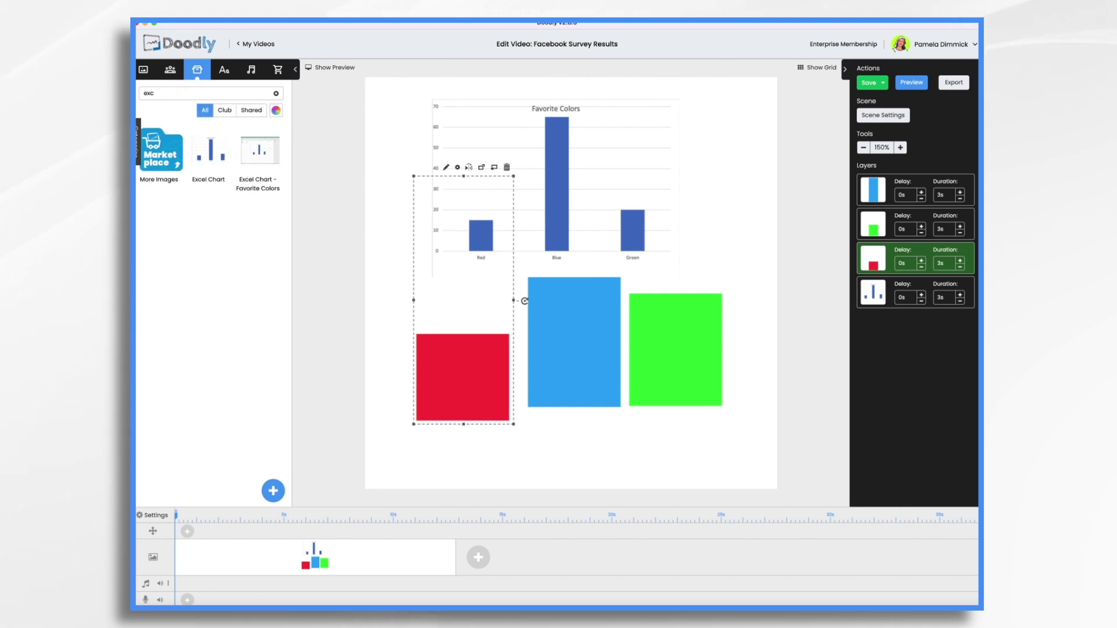
type("white")
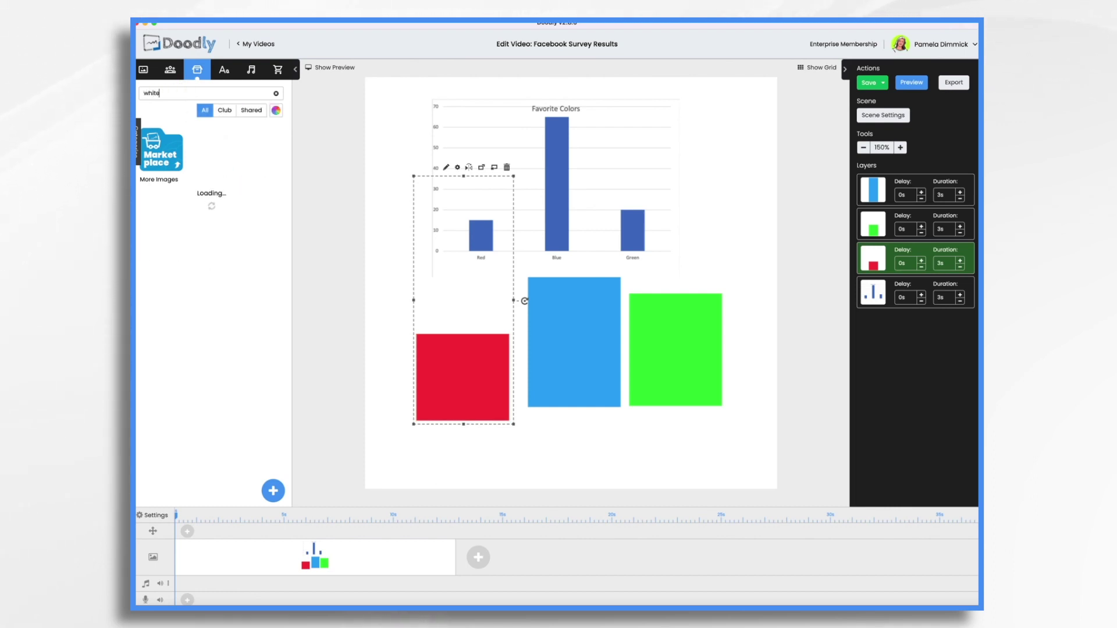
left_click_drag(210, 132, 465, 378)
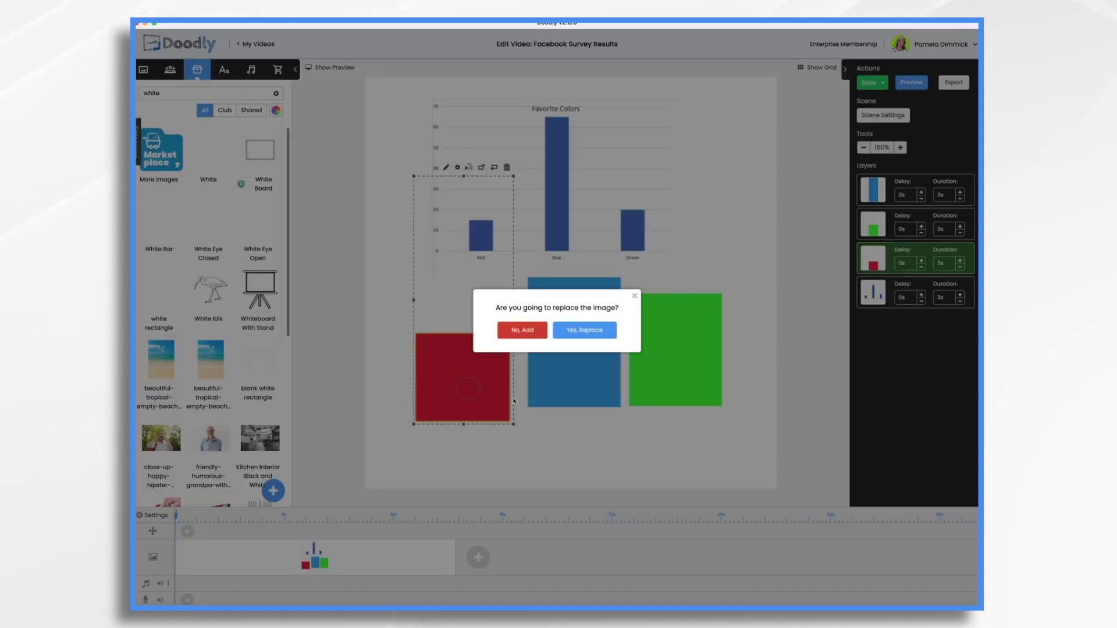
left_click(530, 331)
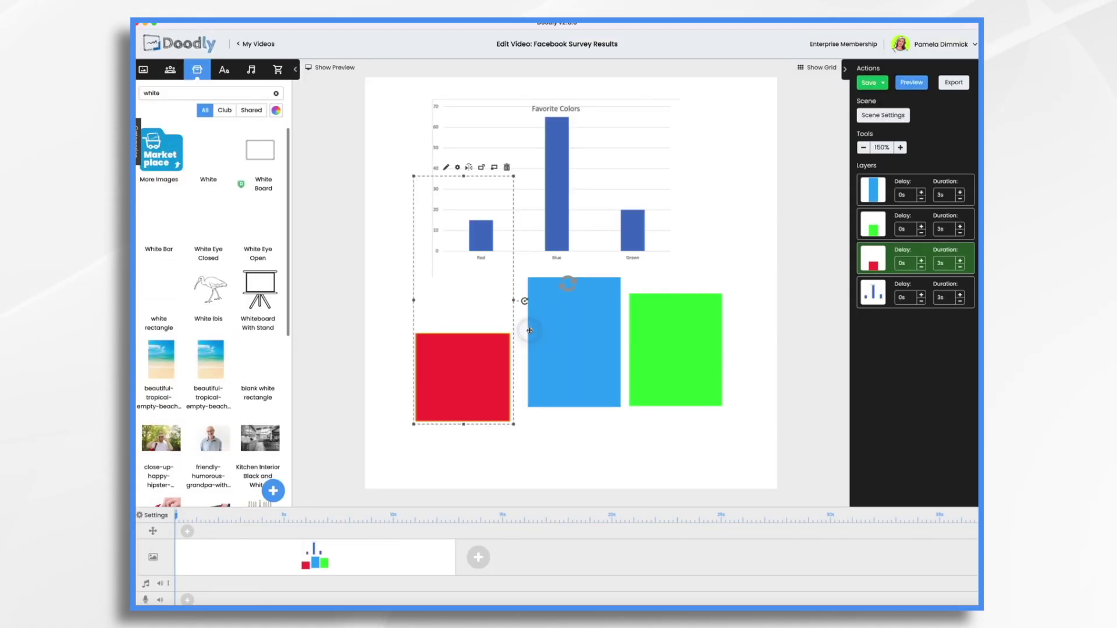
left_click_drag(471, 349, 478, 452)
left_click(668, 463)
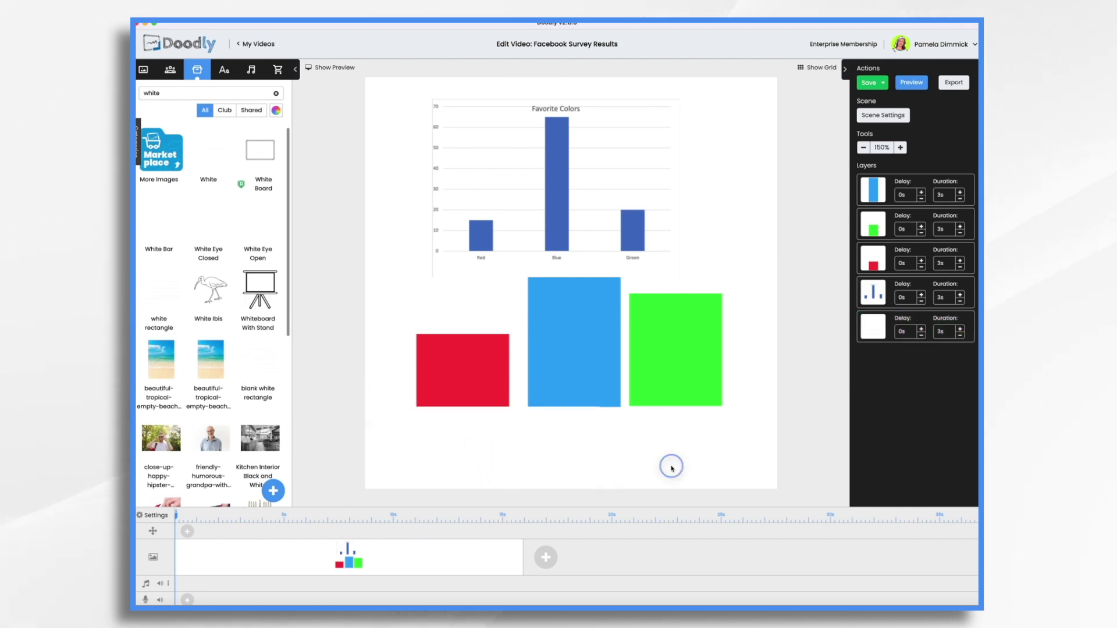
left_click(487, 454)
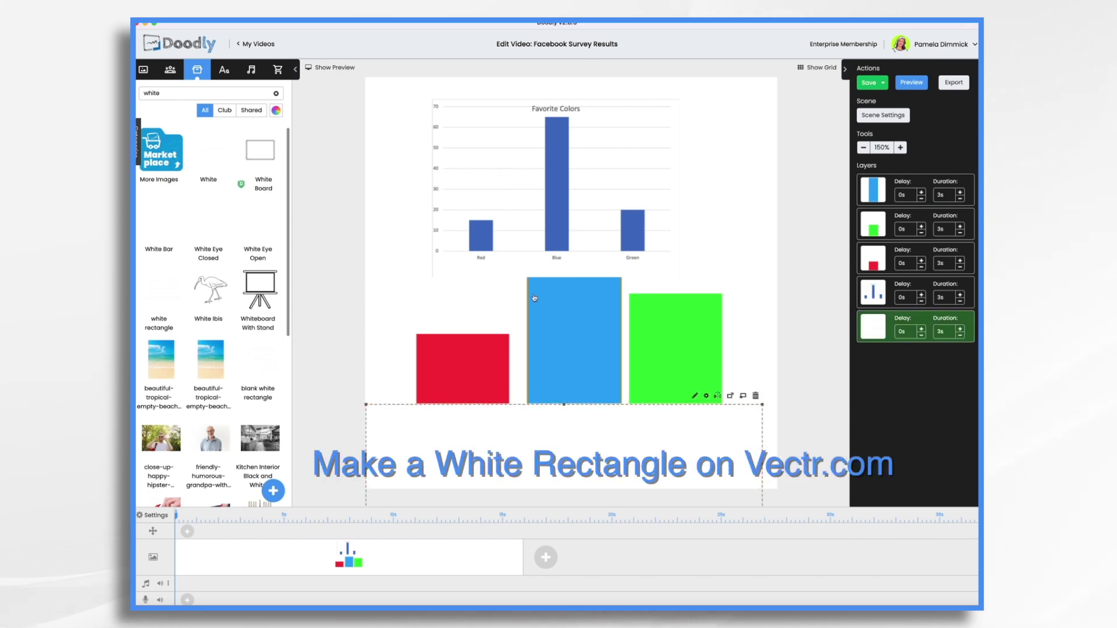
Step: Delete the Favorite Colors reference chart from the scene
left_click(581, 244)
left_click(674, 92)
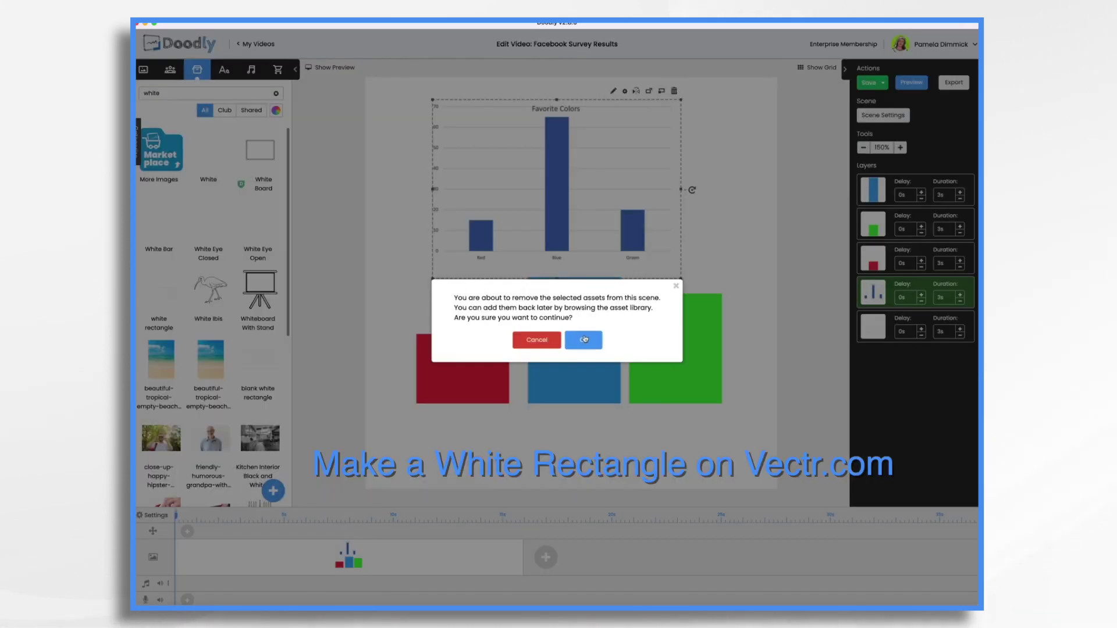
left_click(584, 339)
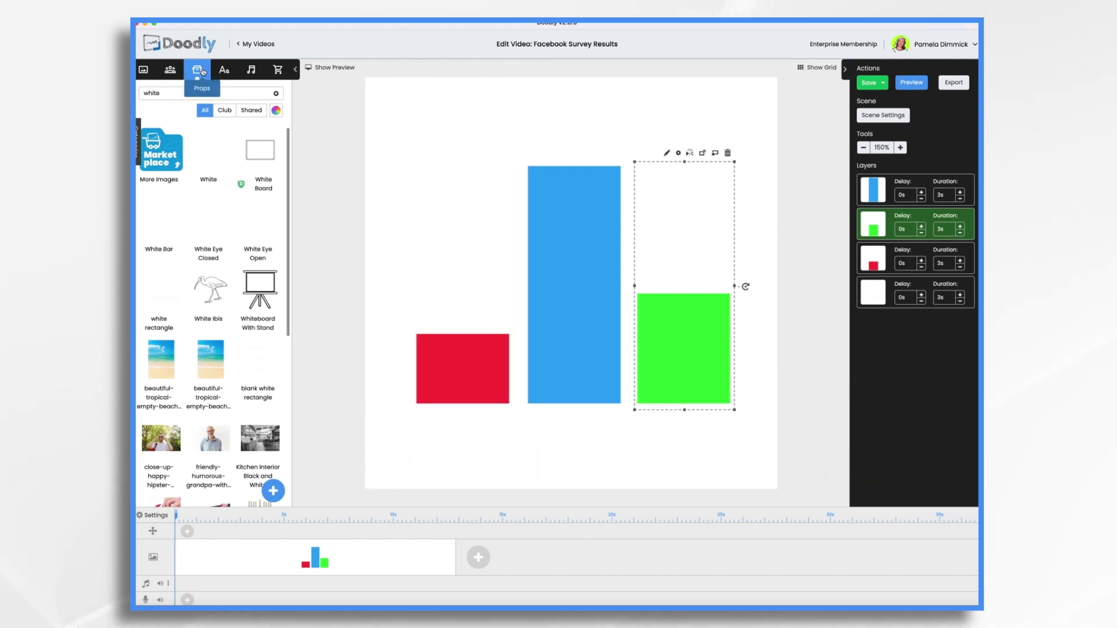
Step: Search props for 'line' and place a Dashed Vertical Line left of the red bar
left_click(168, 99)
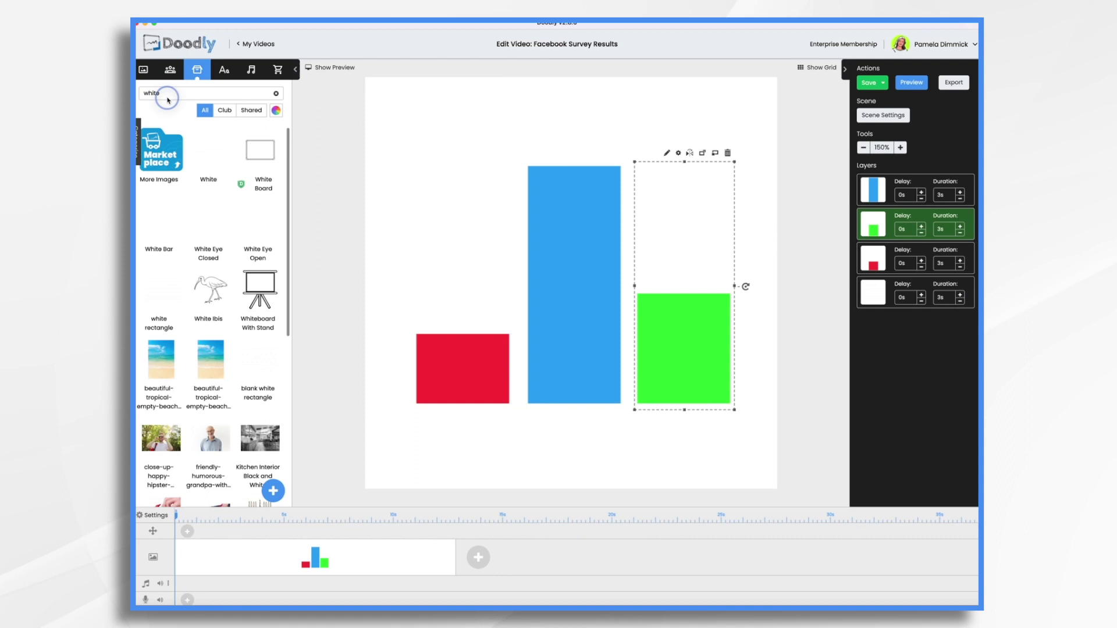
key("ctrl+a")
type("line")
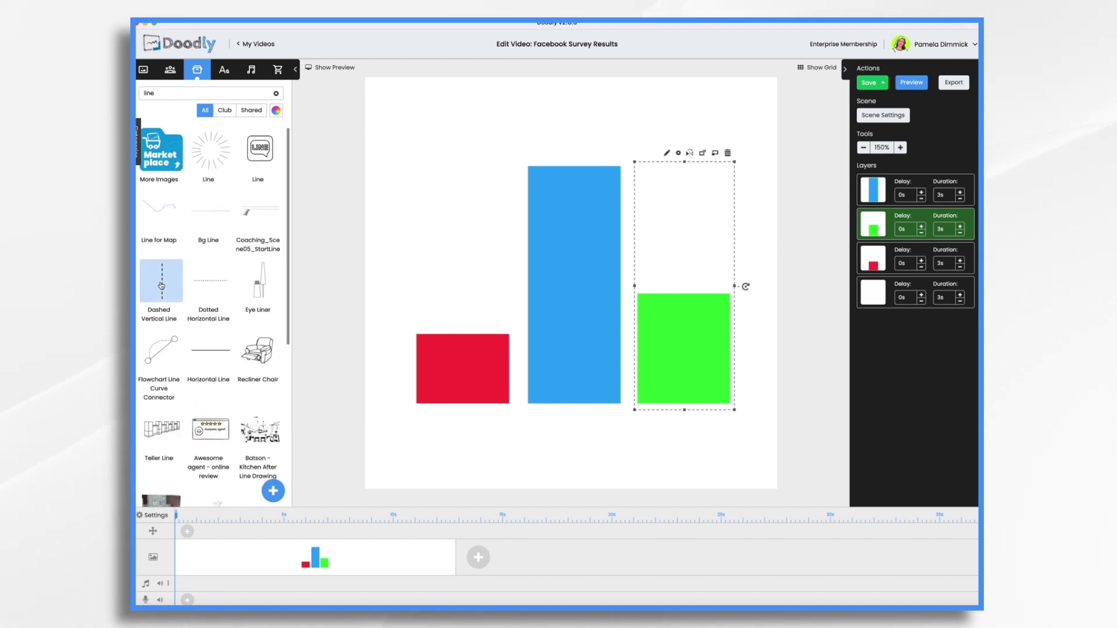
left_click_drag(161, 286, 402, 246)
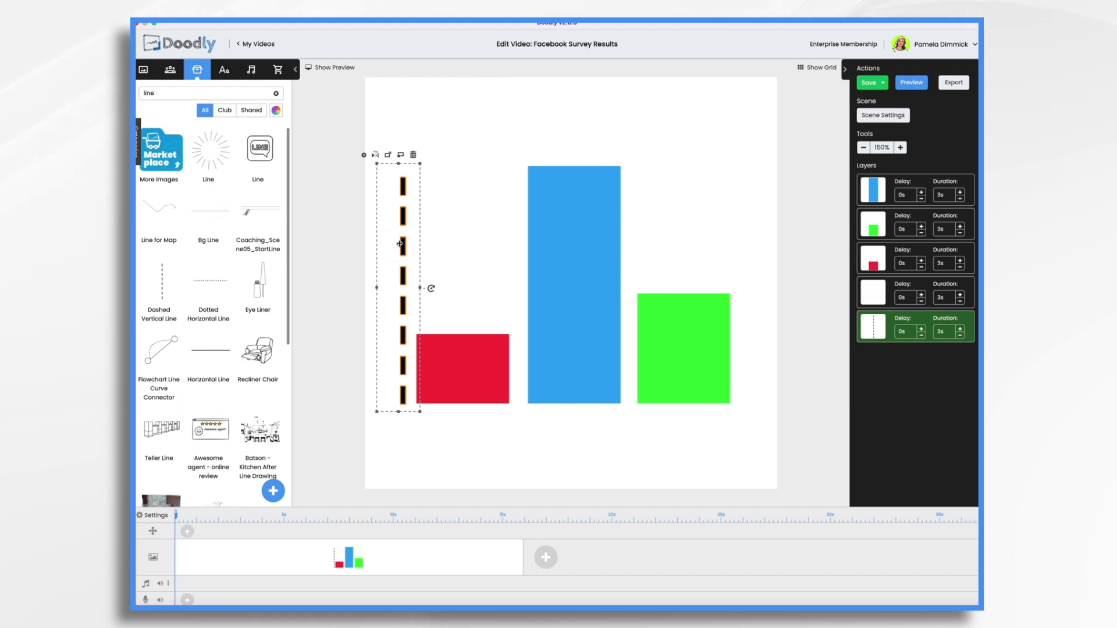
Step: Duplicate the dashed line, rotate it horizontal, and extend it as a baseline beneath the bars
key("super+v")
key("super+v")
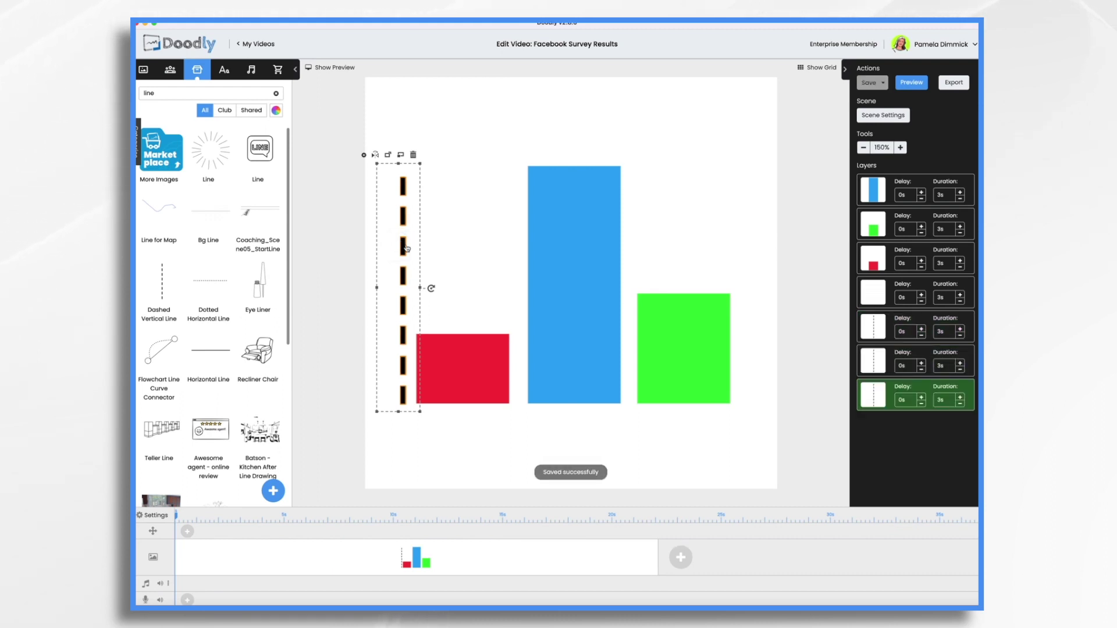
left_click_drag(432, 288, 412, 389)
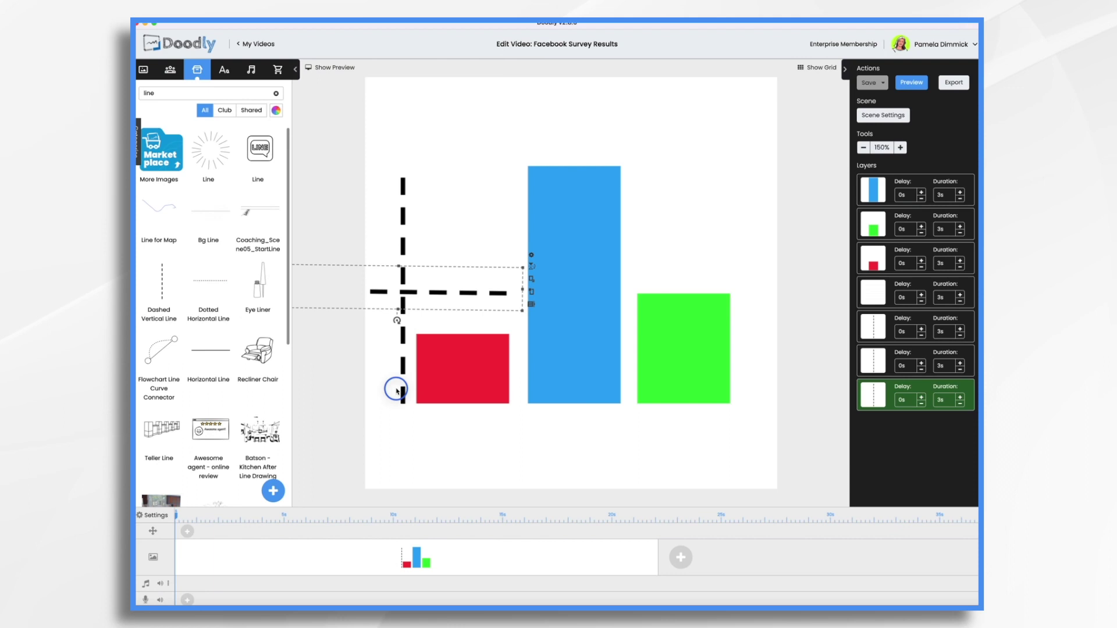
left_click_drag(459, 292, 580, 416)
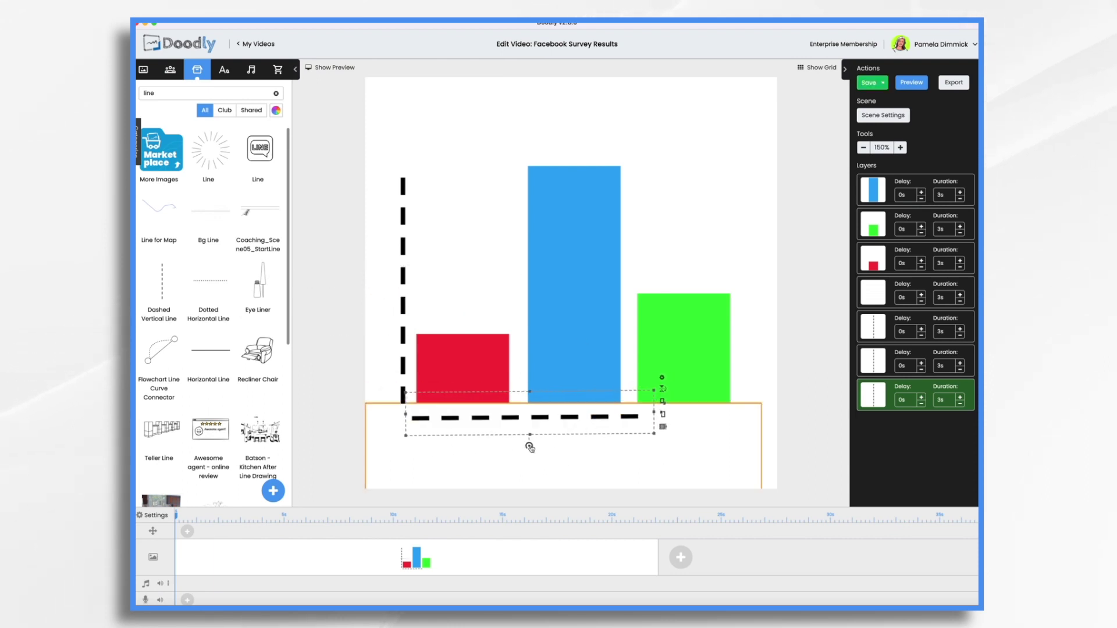
left_click_drag(527, 444, 763, 448)
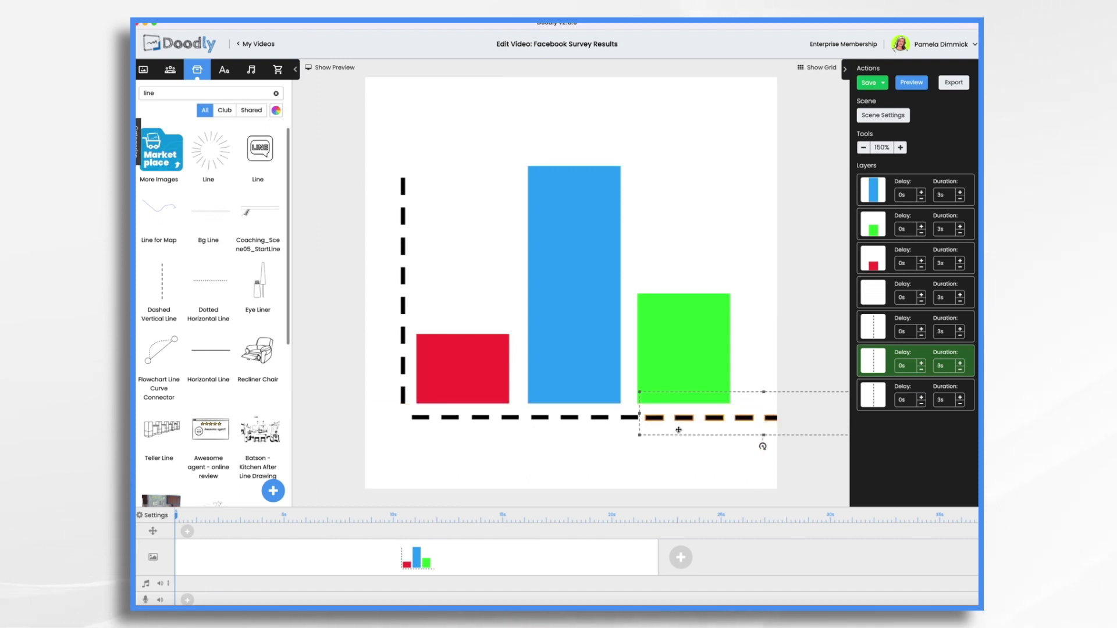
left_click(621, 421, "shift")
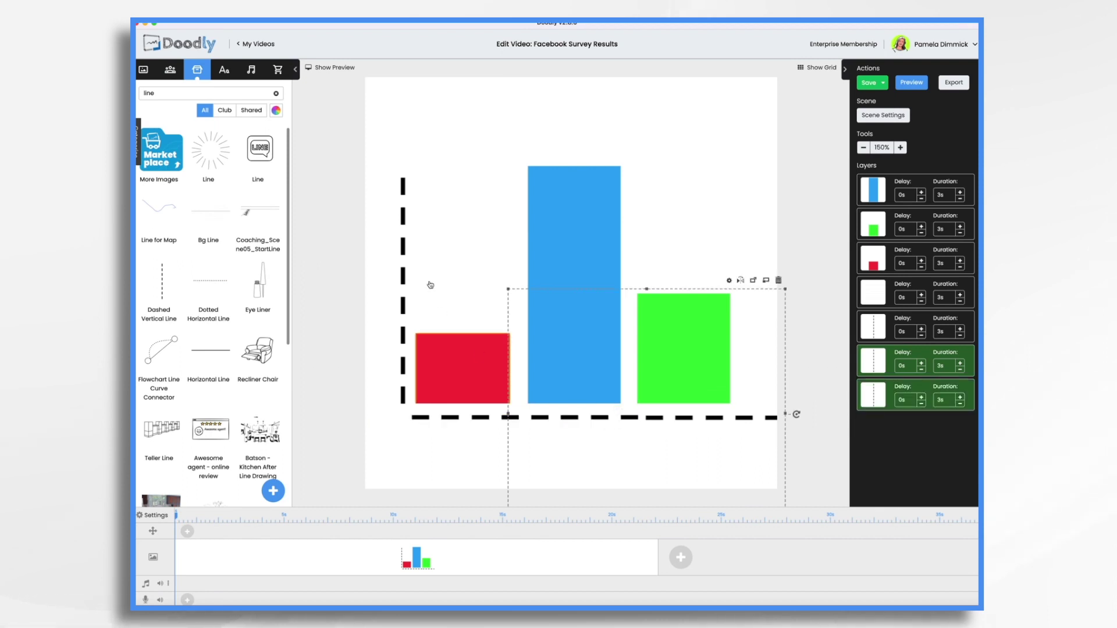
Step: Select all the dashed axis lines and make them grey #989898 at 50% opacity
left_click(398, 265, "shift")
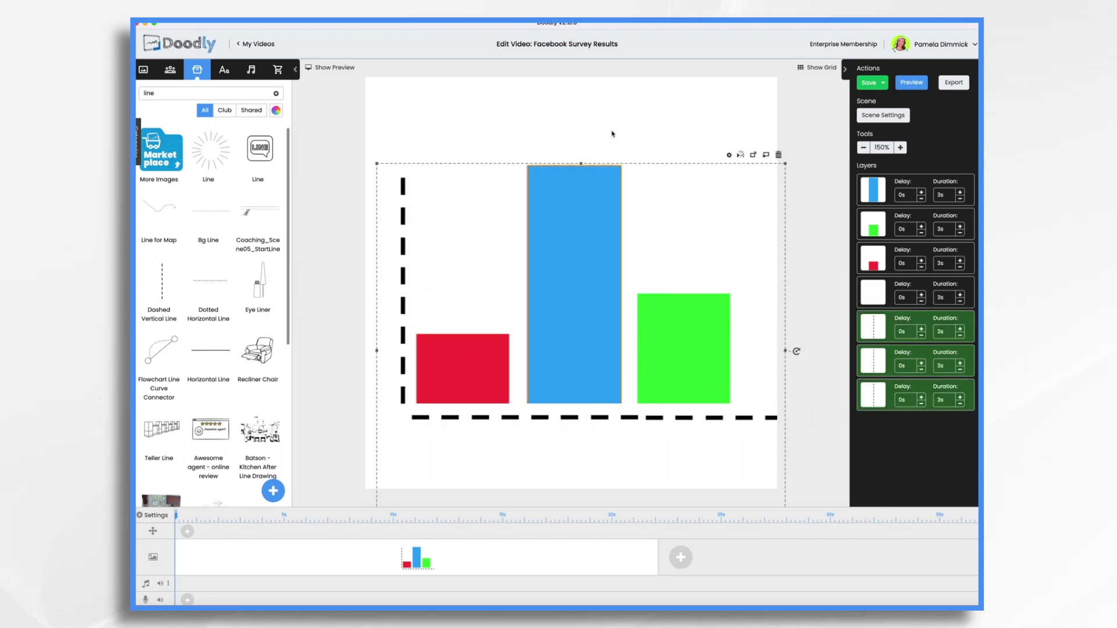
left_click(729, 155)
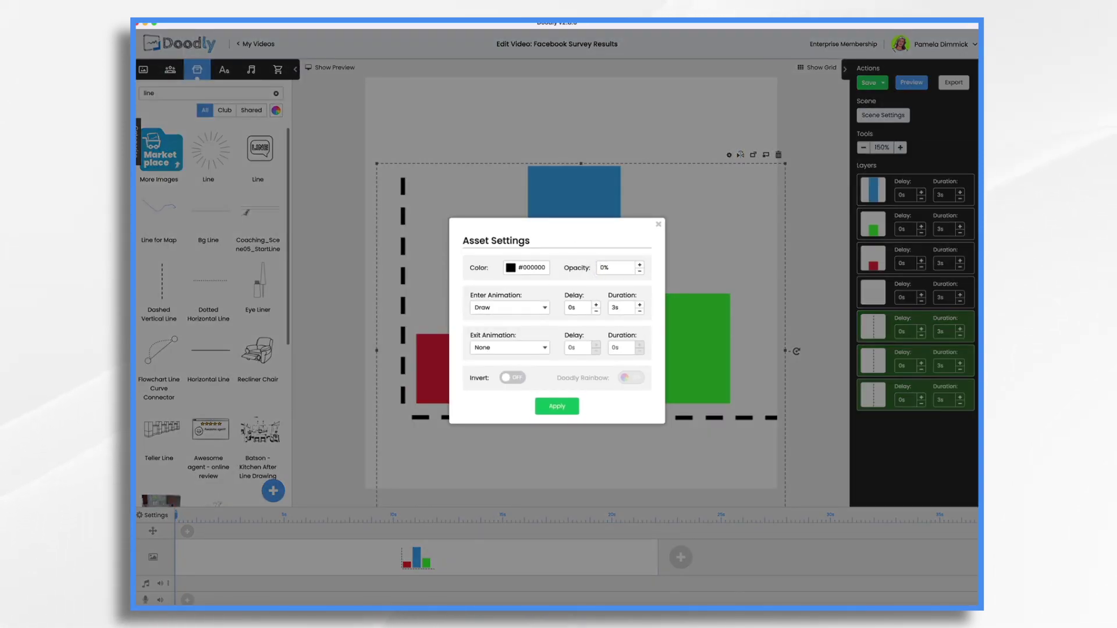
left_click(510, 268)
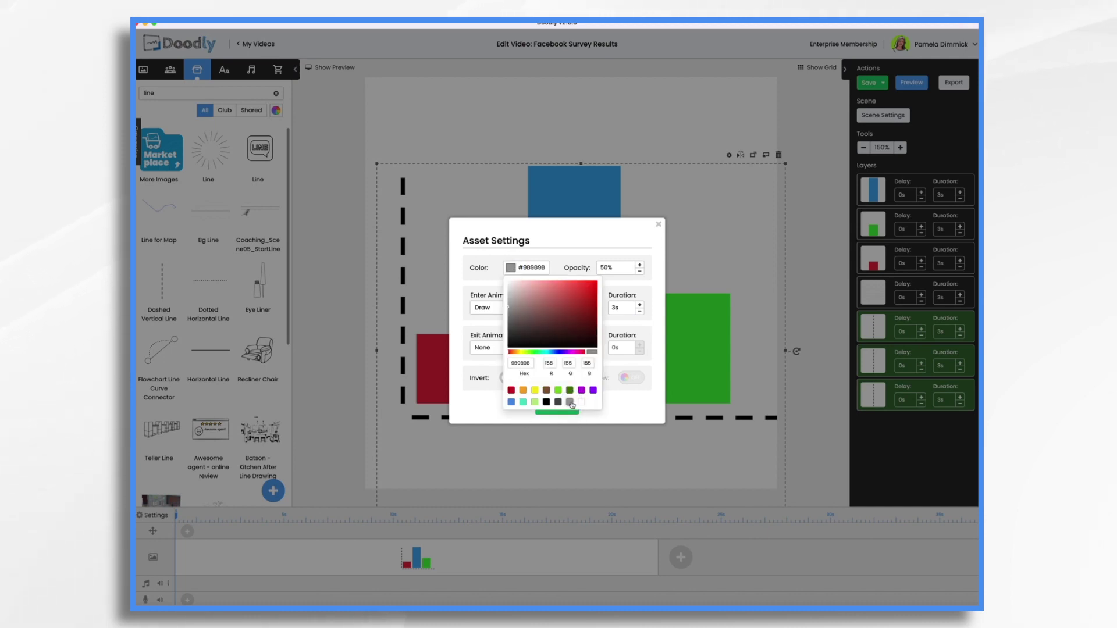
left_click(588, 412)
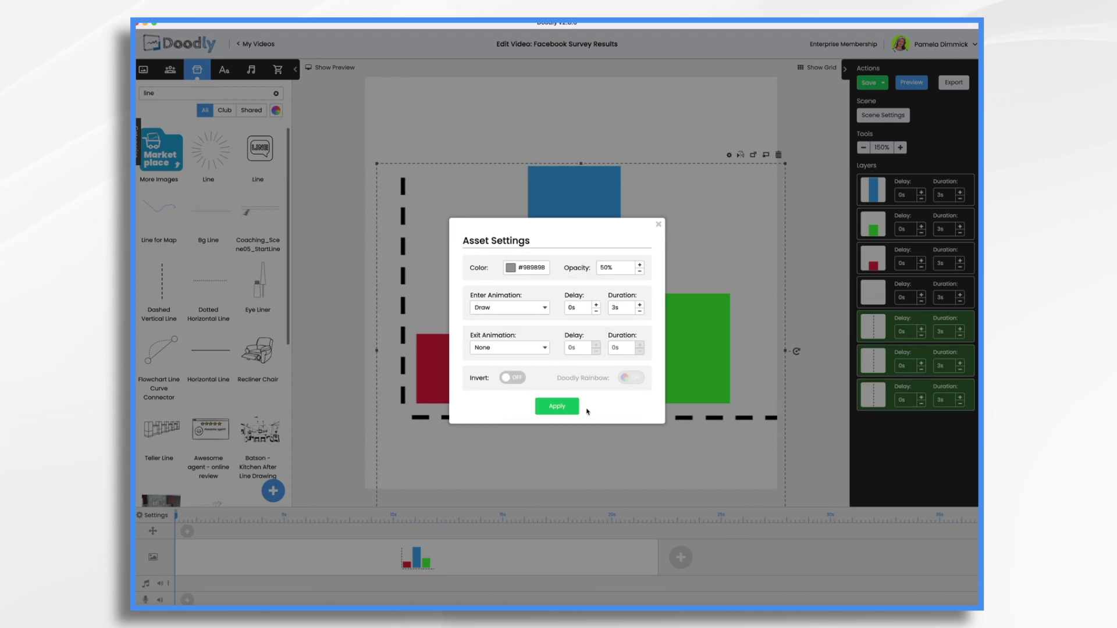
left_click(569, 409)
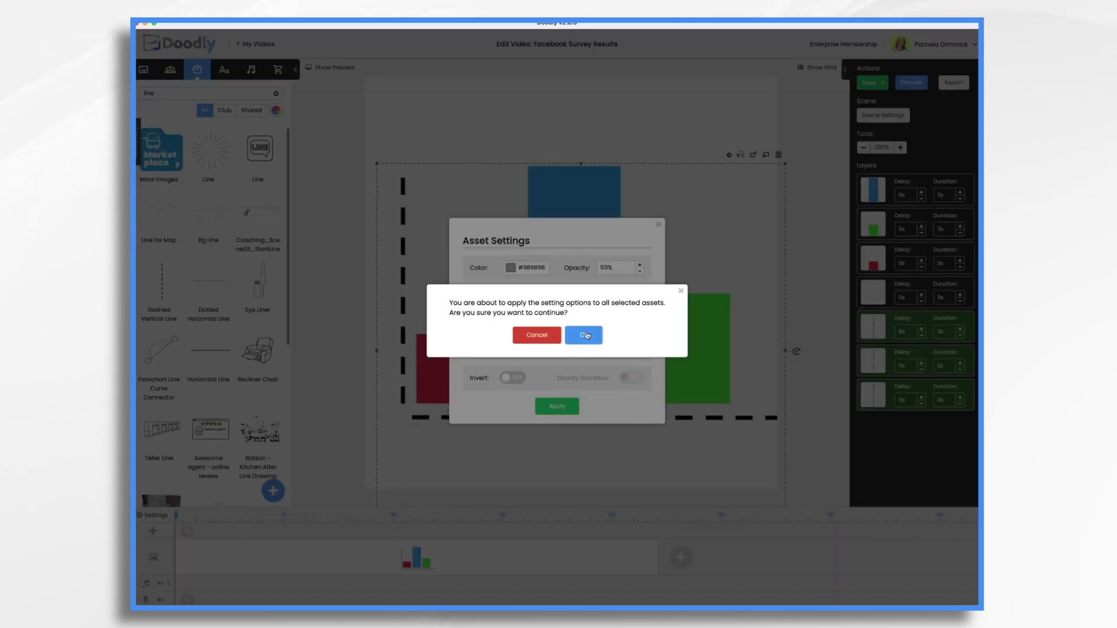
left_click(584, 335)
Step: Add a pointing Ann character as a new layer, standing over the green bar
left_click(169, 69)
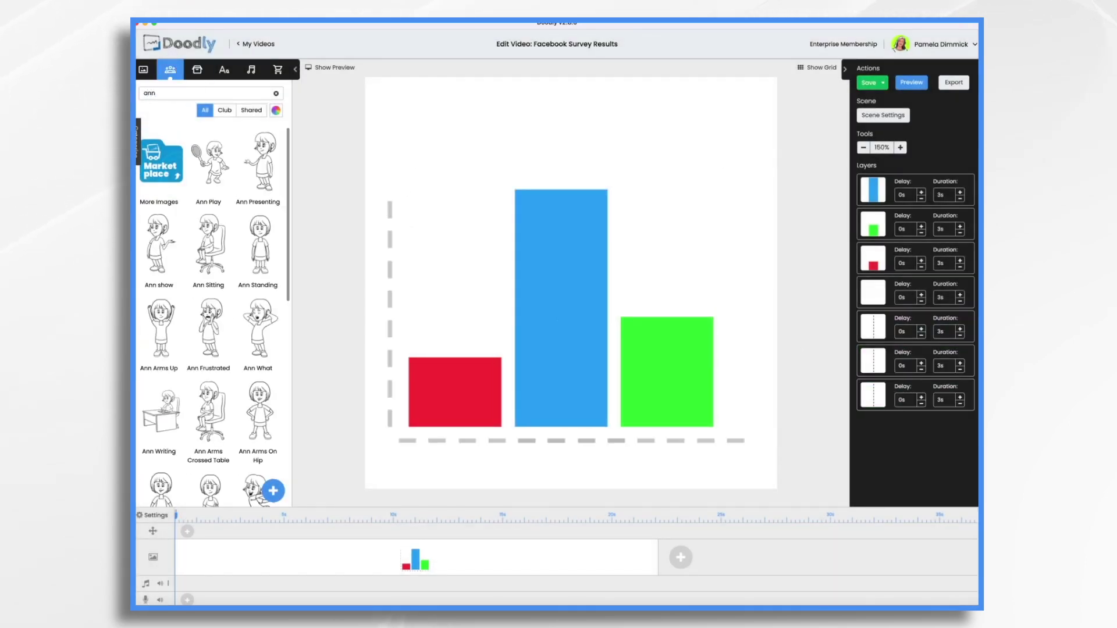
scroll(260, 297, "down", 3)
mouse_move(261, 297)
left_mouse_down()
mouse_move(424, 387)
mouse_move(760, 389)
mouse_move(719, 362)
left_mouse_up()
left_click(520, 327)
left_click(419, 306)
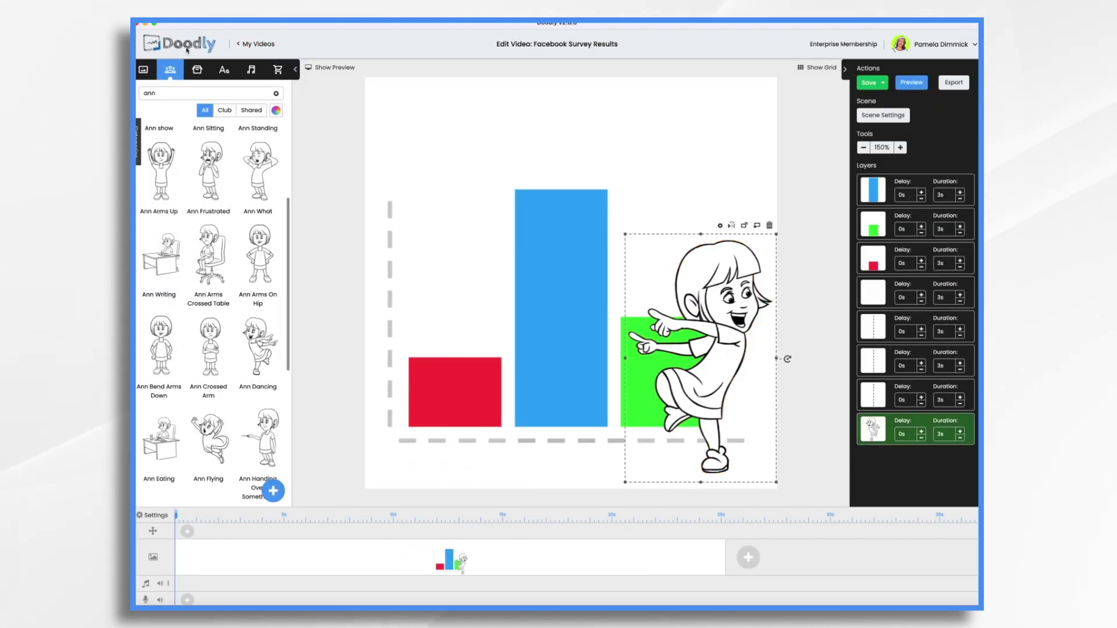
Step: Search props for 'spee' and bring a speech bubble into the scene
left_click(197, 70)
left_click(175, 93)
type("spe")
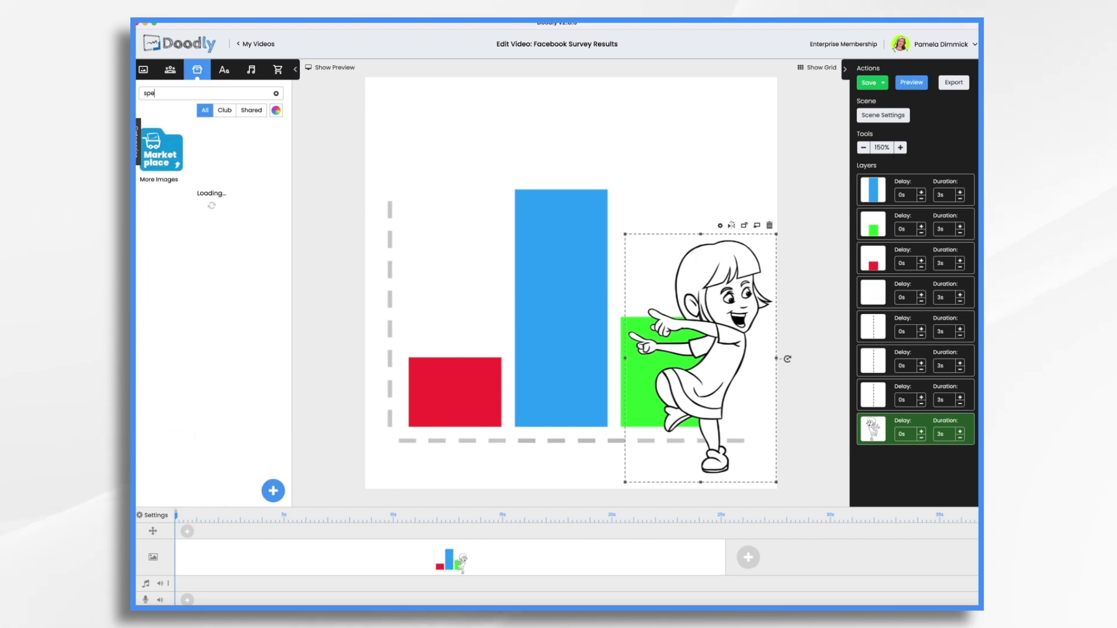
type("e")
left_click_drag(211, 150, 685, 195)
Step: Place the speech bubble above Ann with centred Acme-Regular text "What's your favorite color?"
left_click_drag(626, 124, 595, 148)
left_click(224, 69)
left_click_drag(210, 121, 591, 147)
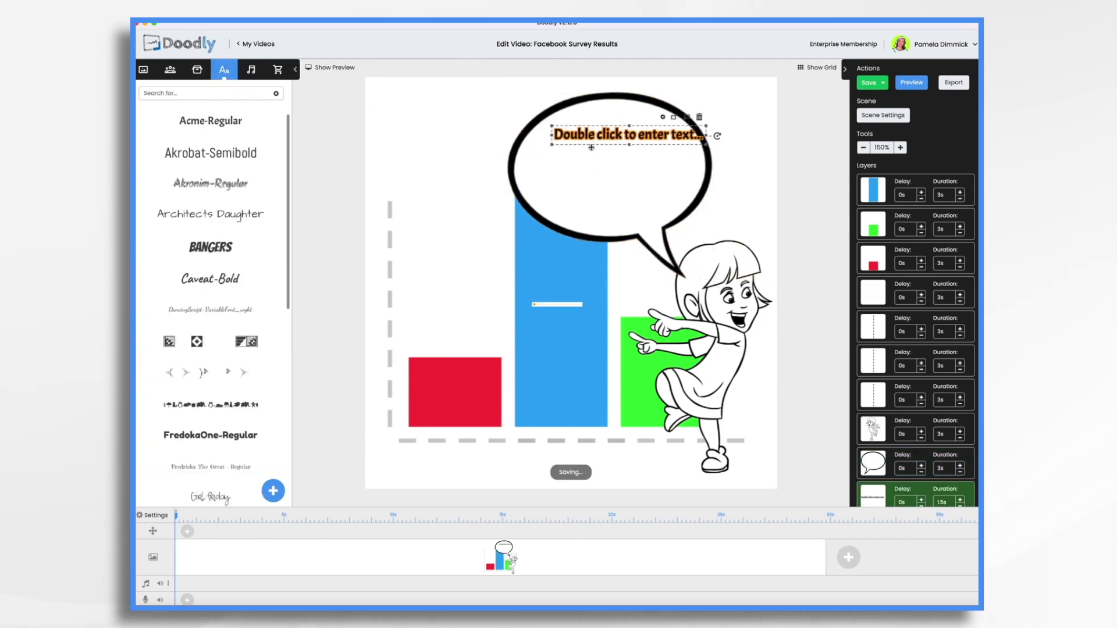
double_click(591, 147)
type("What's your favorite color?")
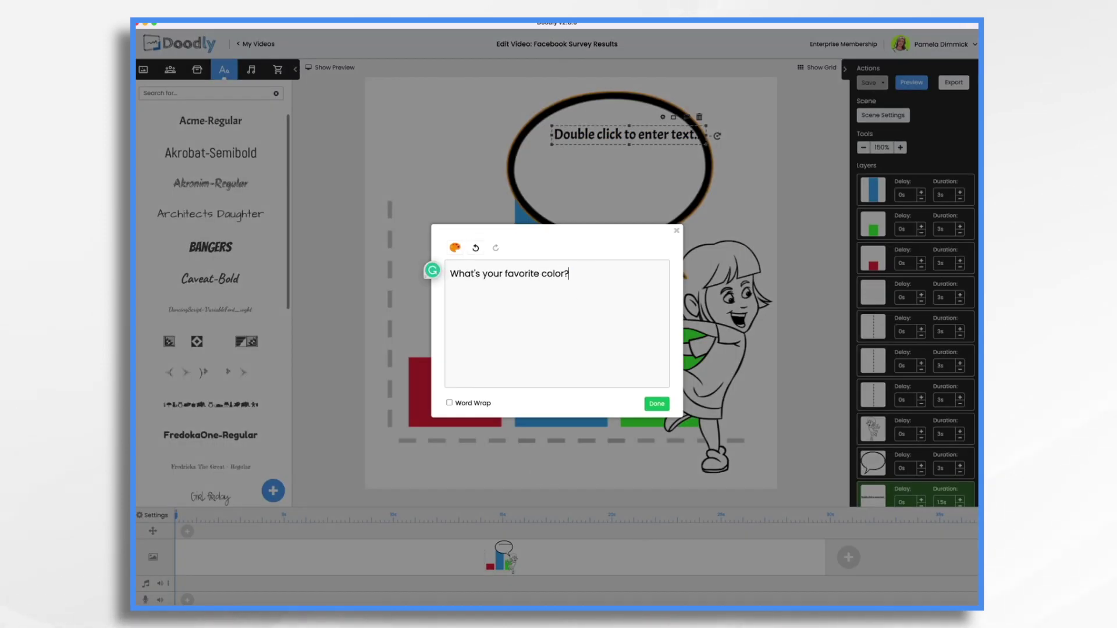
left_click(657, 404)
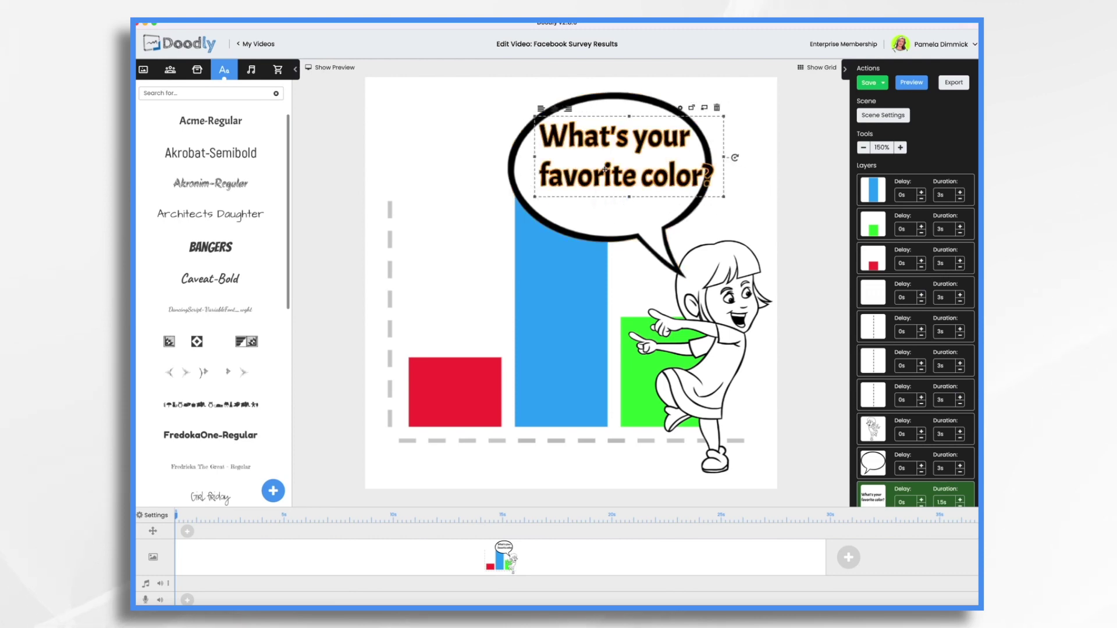
left_click_drag(591, 138, 575, 145)
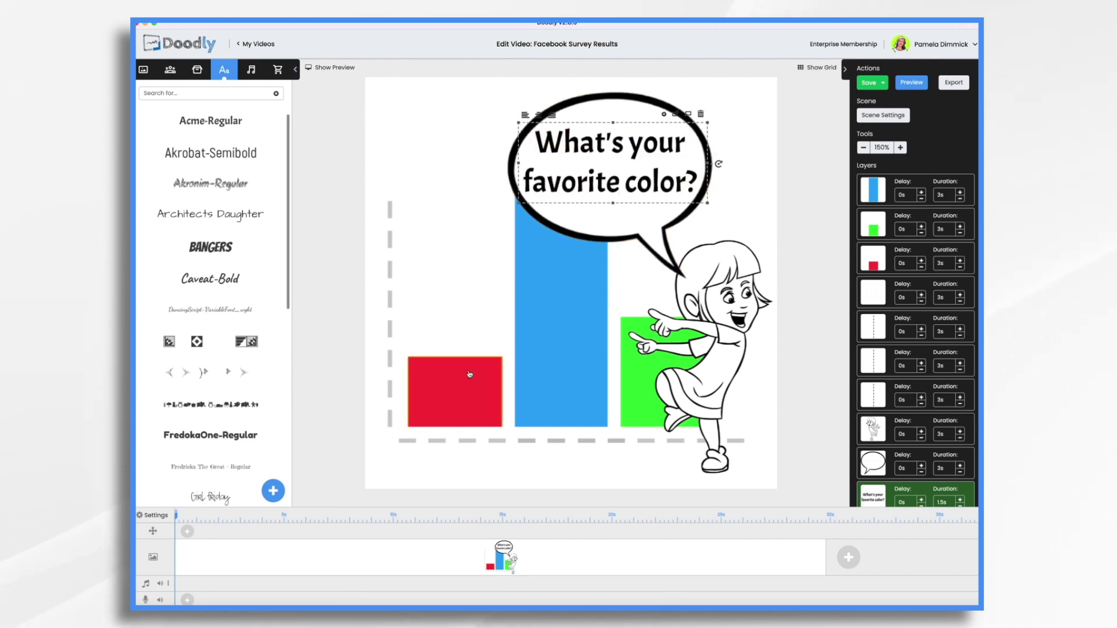
Step: Add a Caveat-Bold text box on the red bar and clear its placeholder text
left_click_drag(210, 278, 401, 386)
double_click(419, 386)
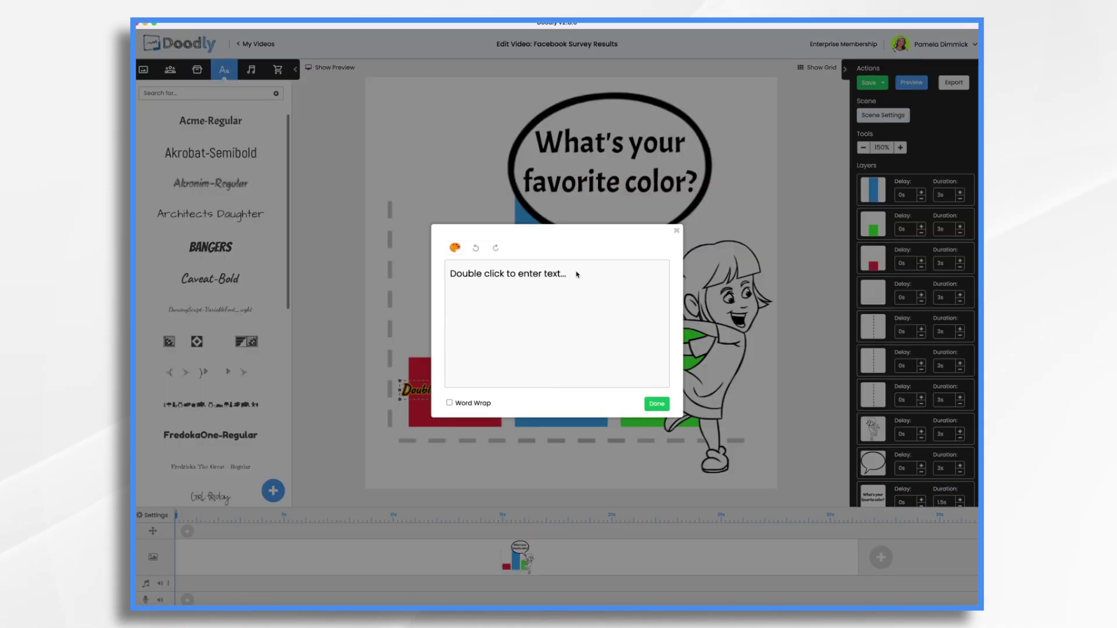
key("BackSpace")
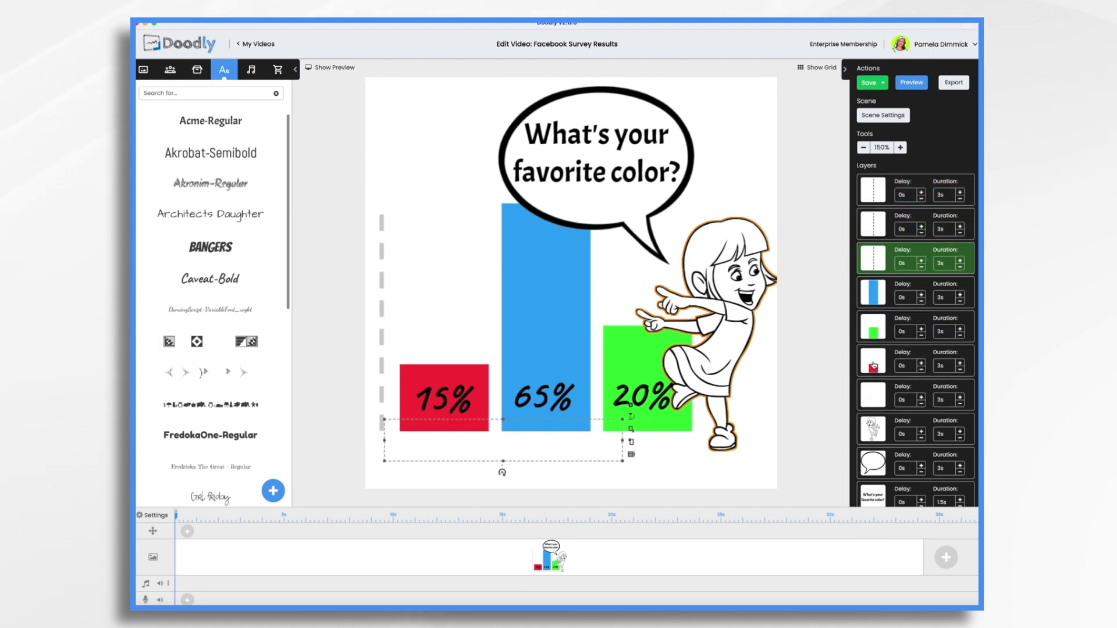
left_click(873, 327)
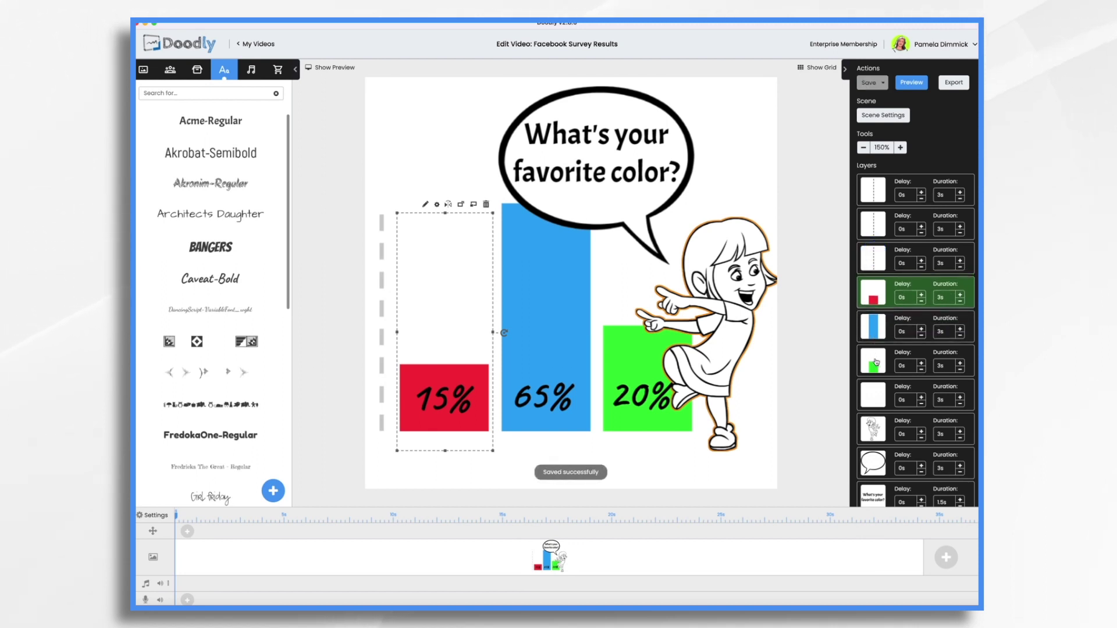
left_click(883, 417)
left_click_drag(489, 478, 489, 474)
left_click_drag(877, 396, 899, 268)
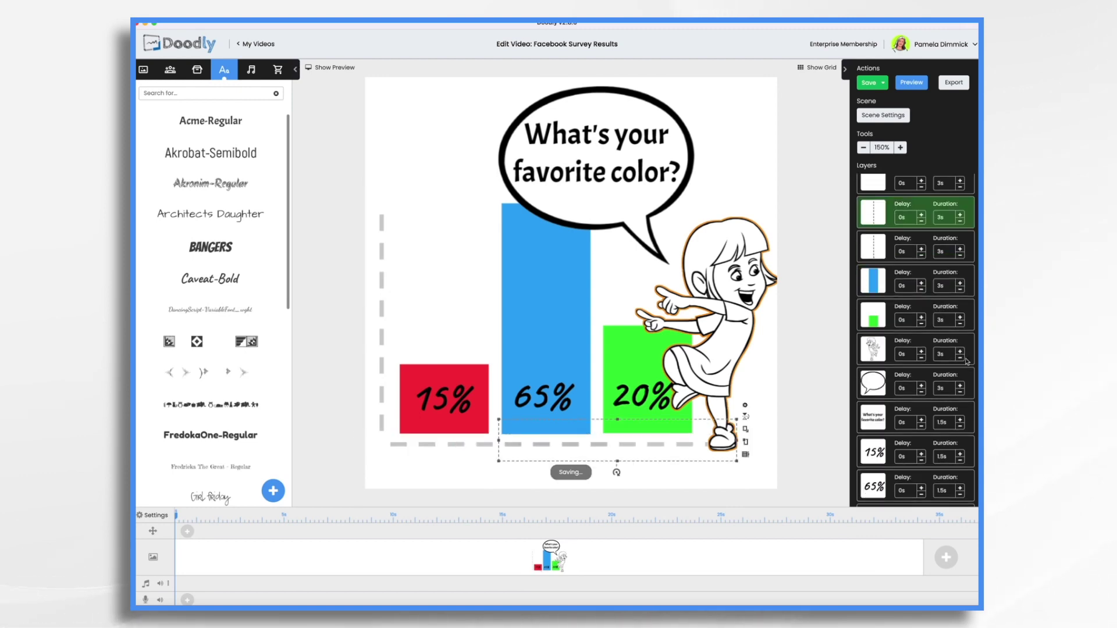
scroll(873, 349, "down", 2)
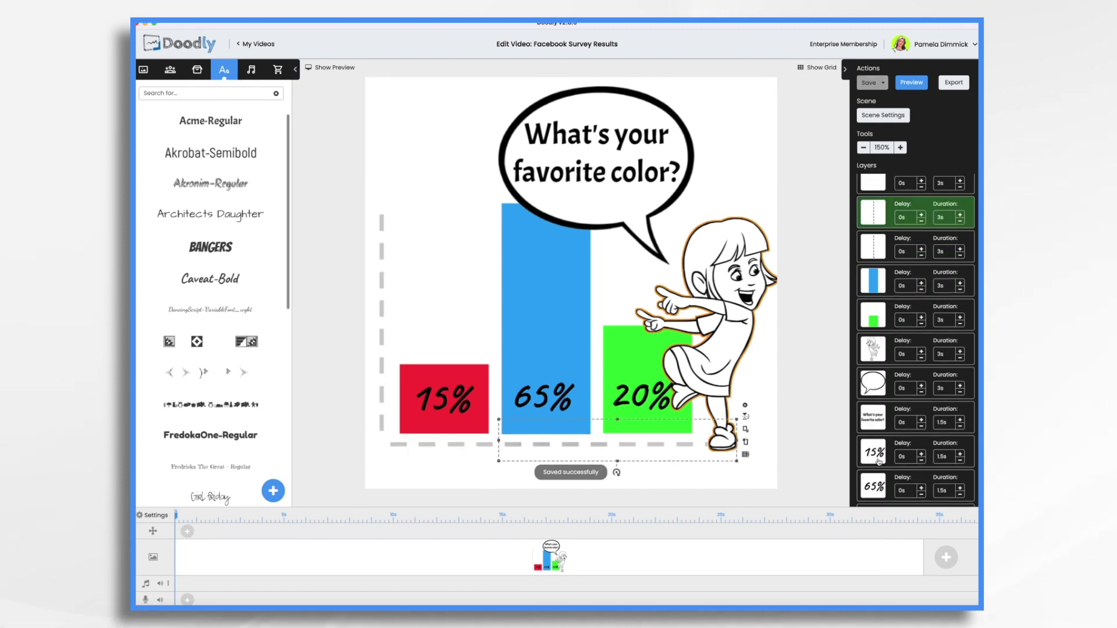
scroll(878, 461, "down", 1)
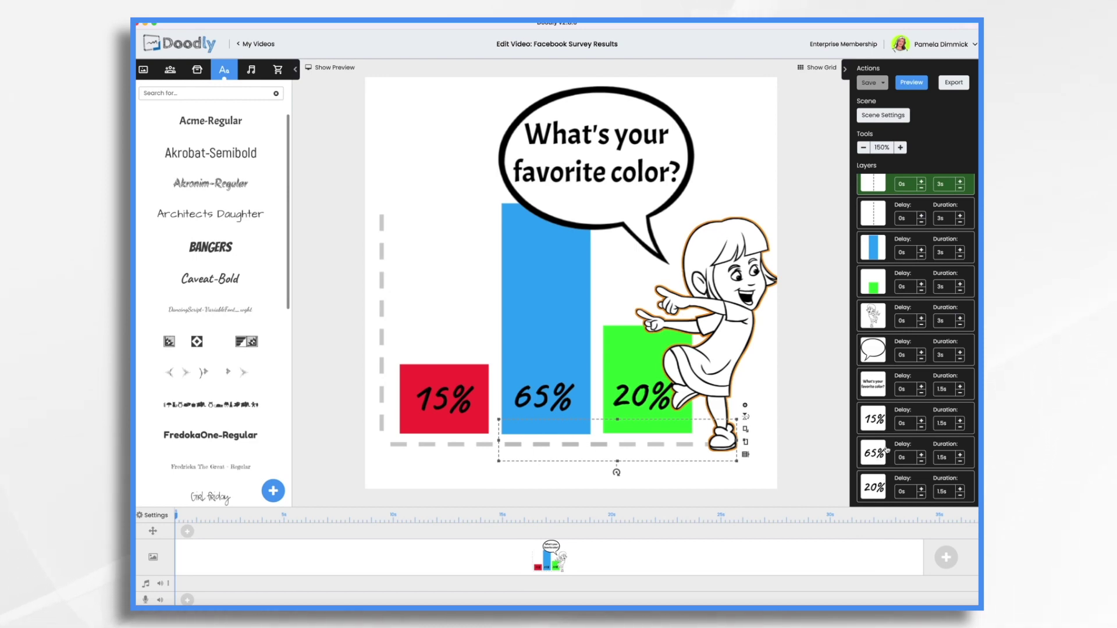
scroll(885, 450, "up", 3)
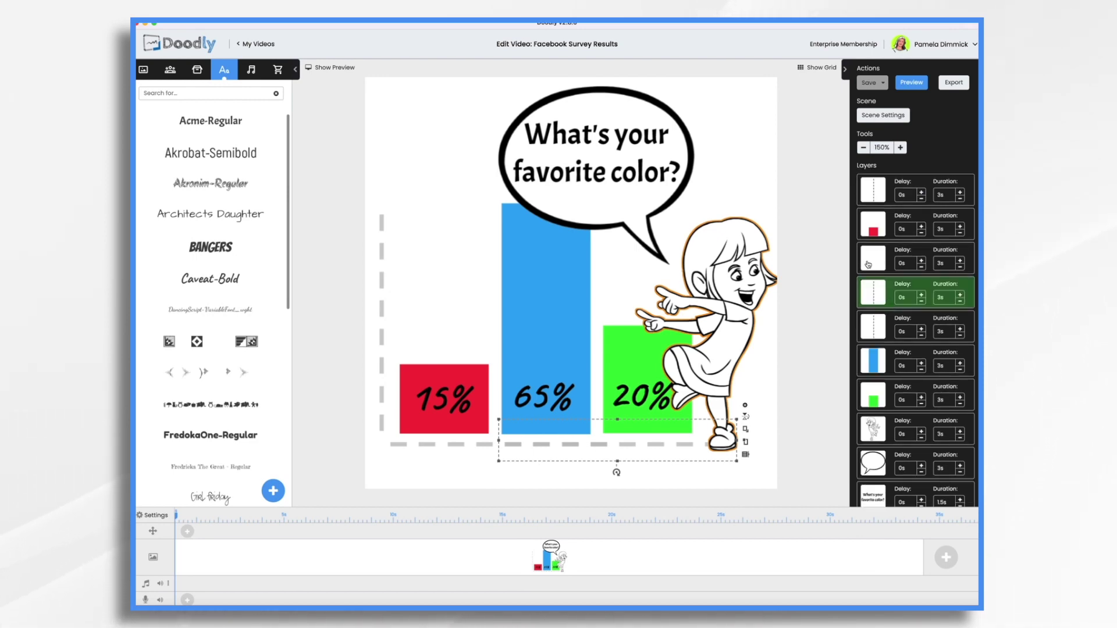
left_click(873, 263)
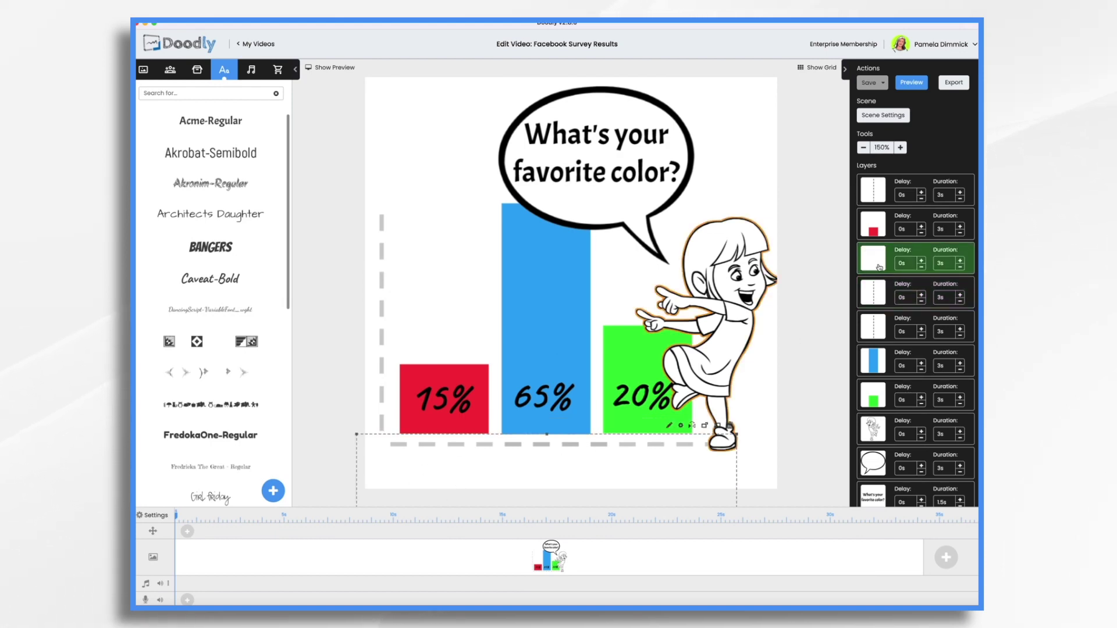
Step: Keep the blank layer below the red bar and cut its duration to 0s
left_click(879, 226)
left_click_drag(882, 267, 883, 231)
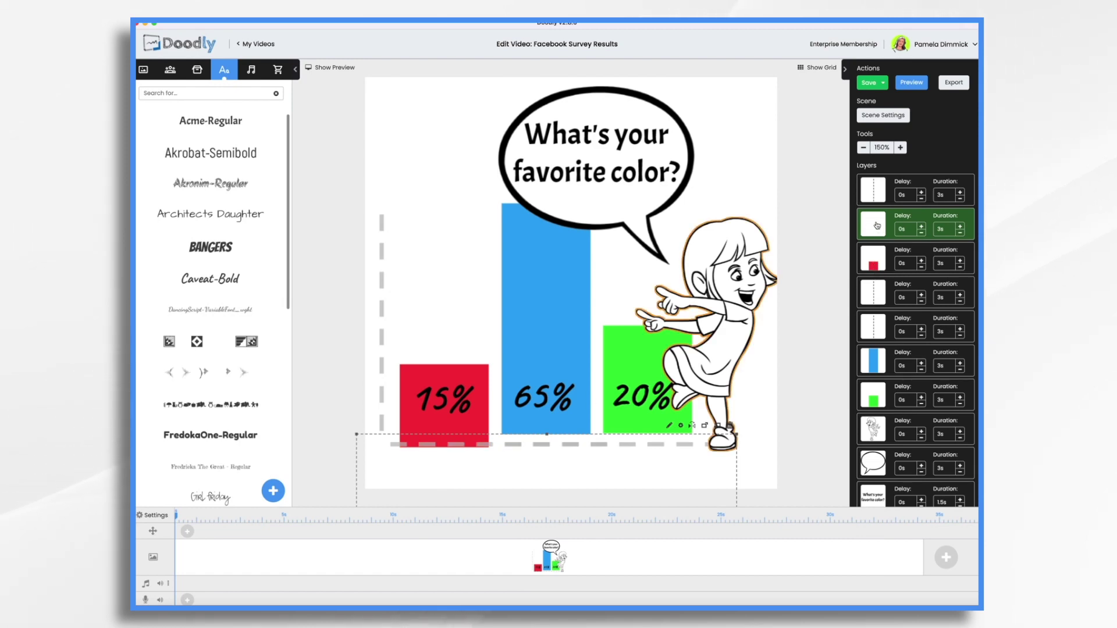
left_click_drag(876, 226, 965, 267)
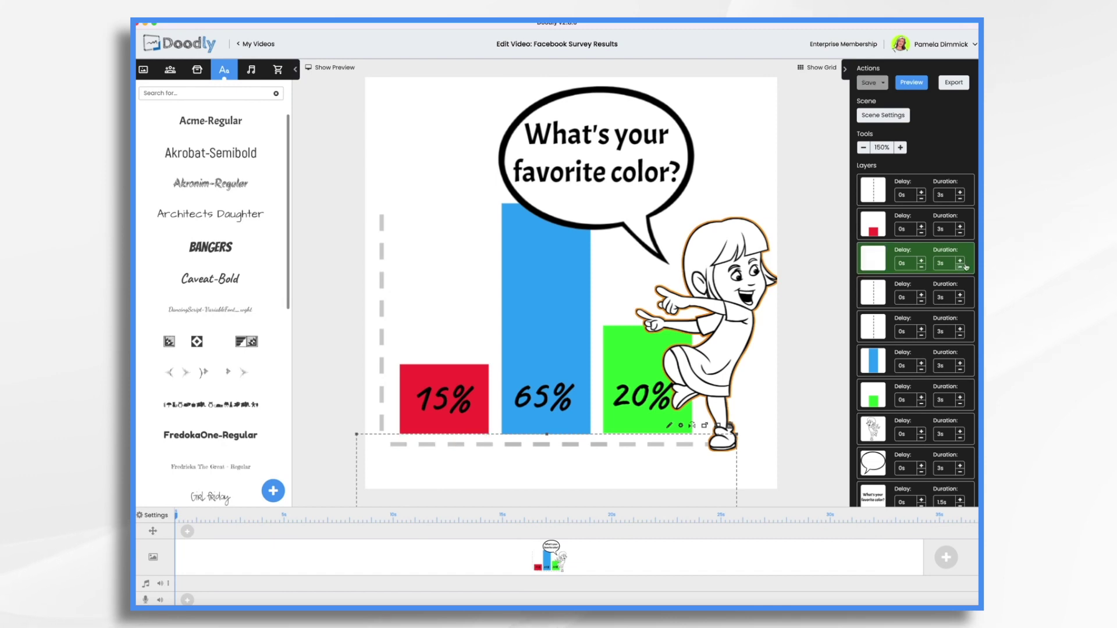
left_click(960, 268)
left_click(960, 267)
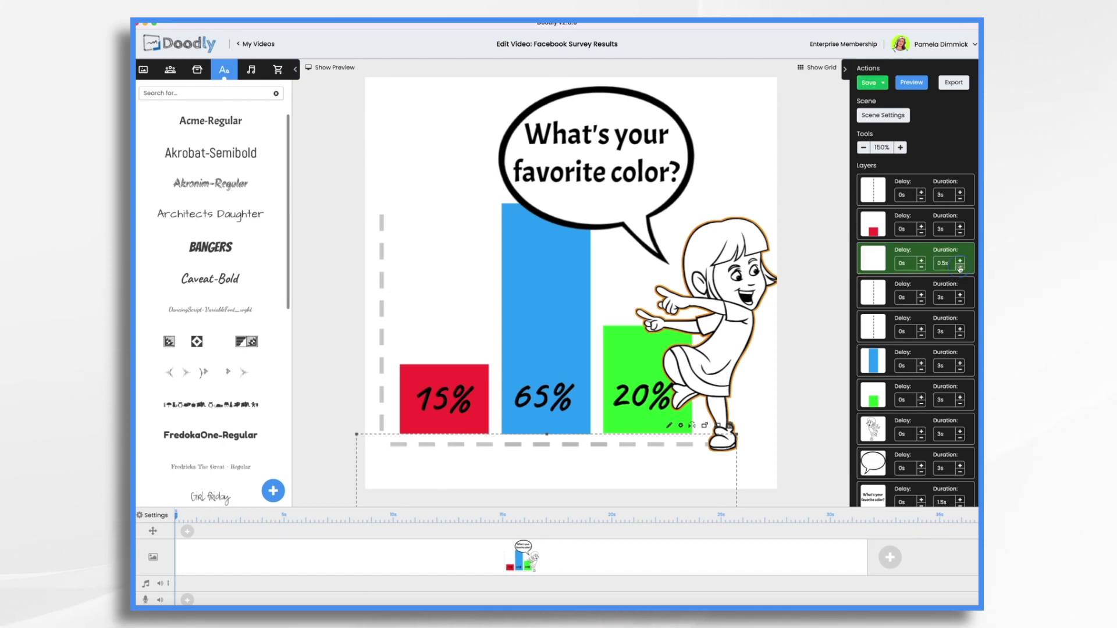
left_click(960, 268)
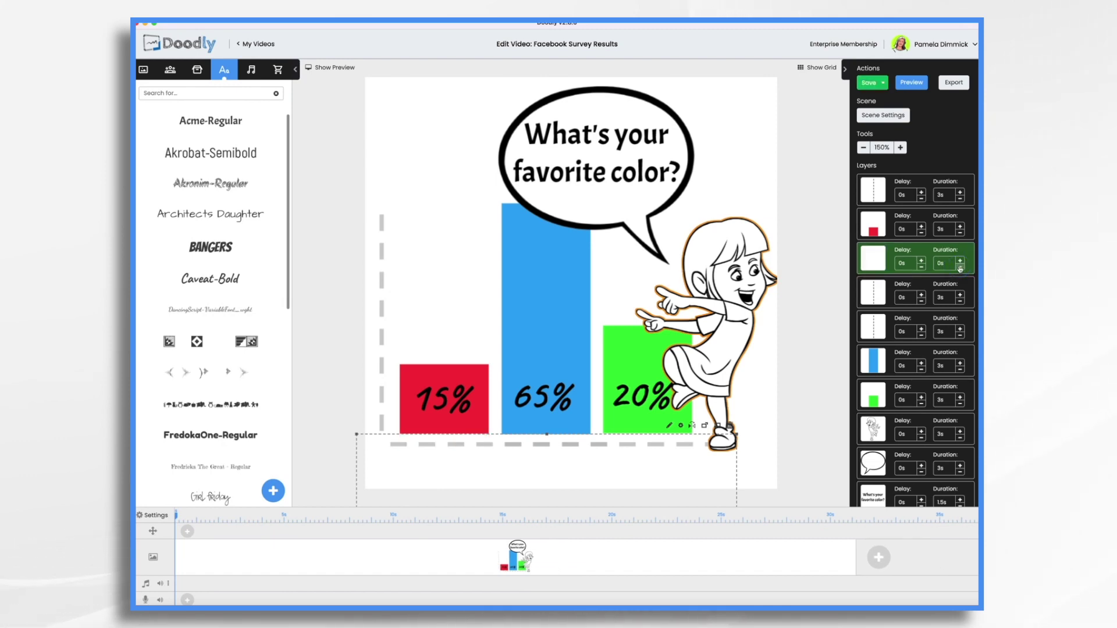
Step: Shorten the top dashed layer and red bar to 0.5s, and two dashed axis layers to 1s
left_click(959, 199)
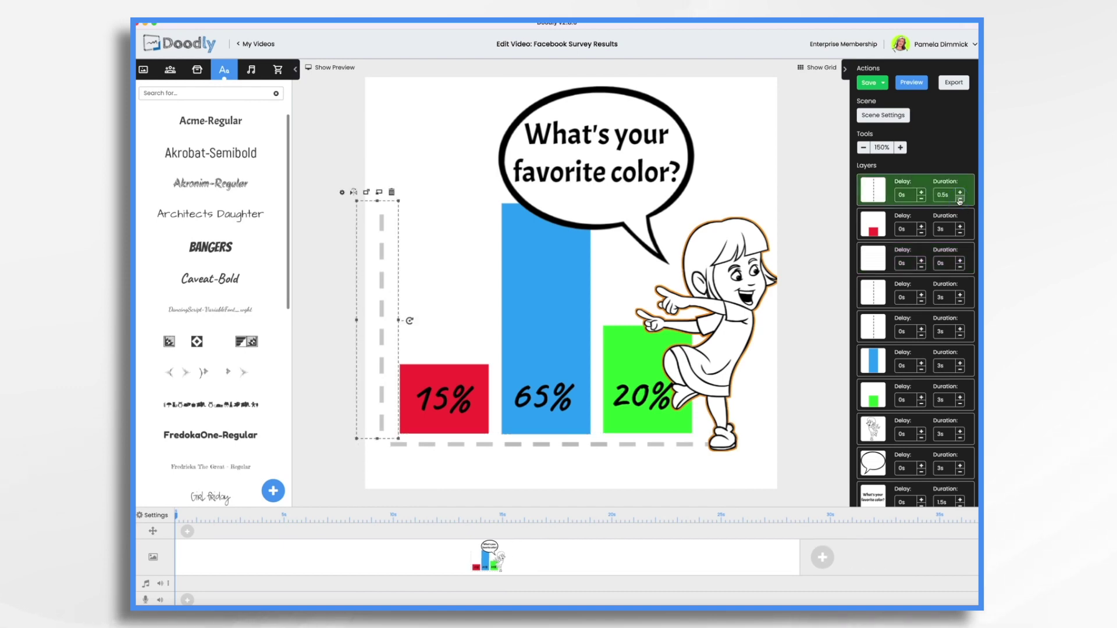
left_click(960, 198)
left_click(960, 197)
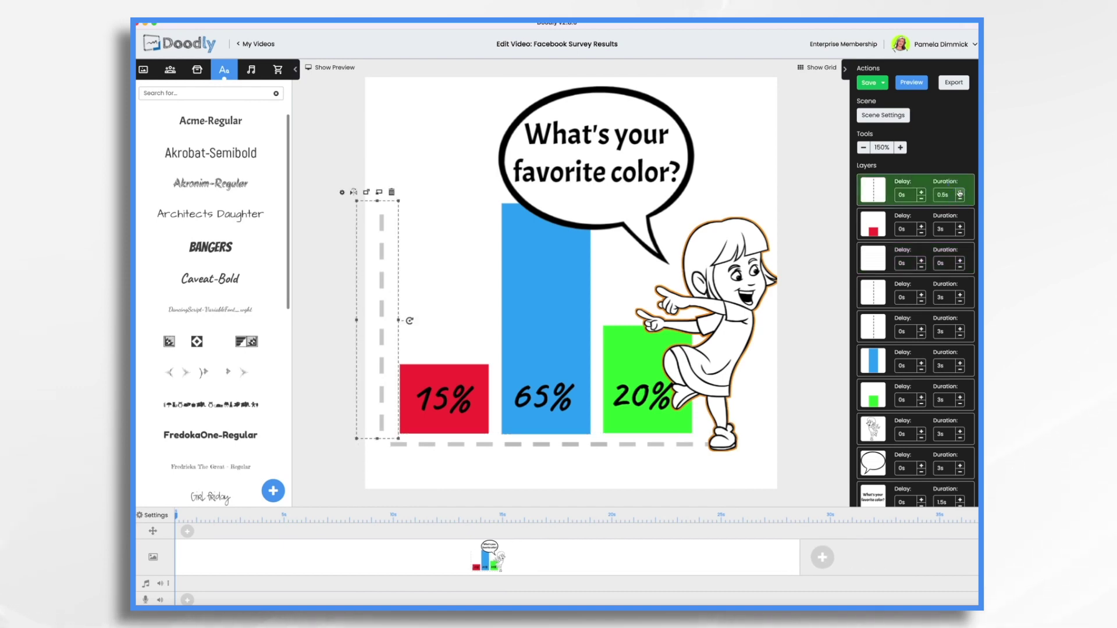
left_click(960, 233)
left_click(959, 233)
left_click(959, 233)
left_click(960, 302)
left_click(960, 335)
Step: Move the blue and green bar layers higher, setting blue to 1s and green to 0.5s
left_click_drag(872, 364, 879, 291)
left_click_drag(872, 398, 874, 330)
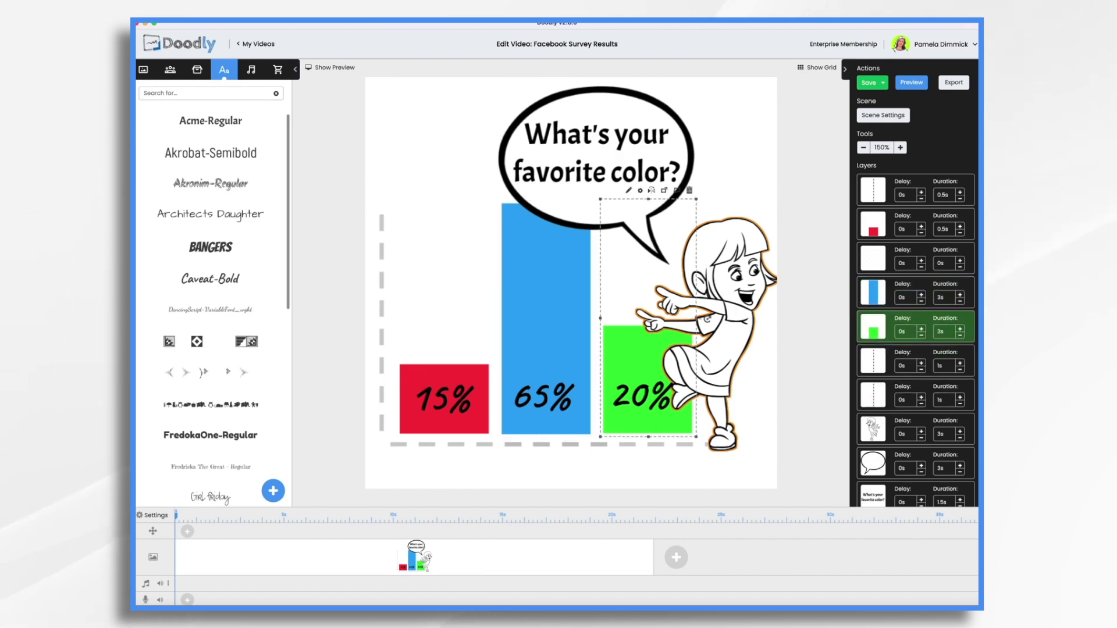
left_click(960, 301)
left_click(960, 302)
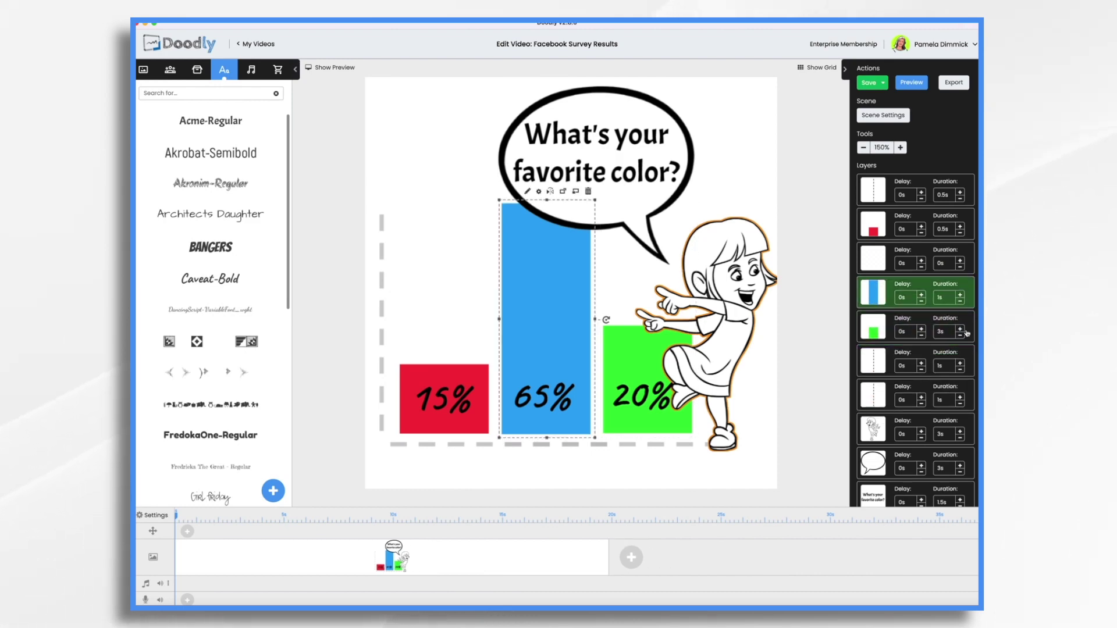
left_click(960, 336)
left_click(959, 335)
left_click(960, 335)
left_click(960, 336)
left_click(959, 335)
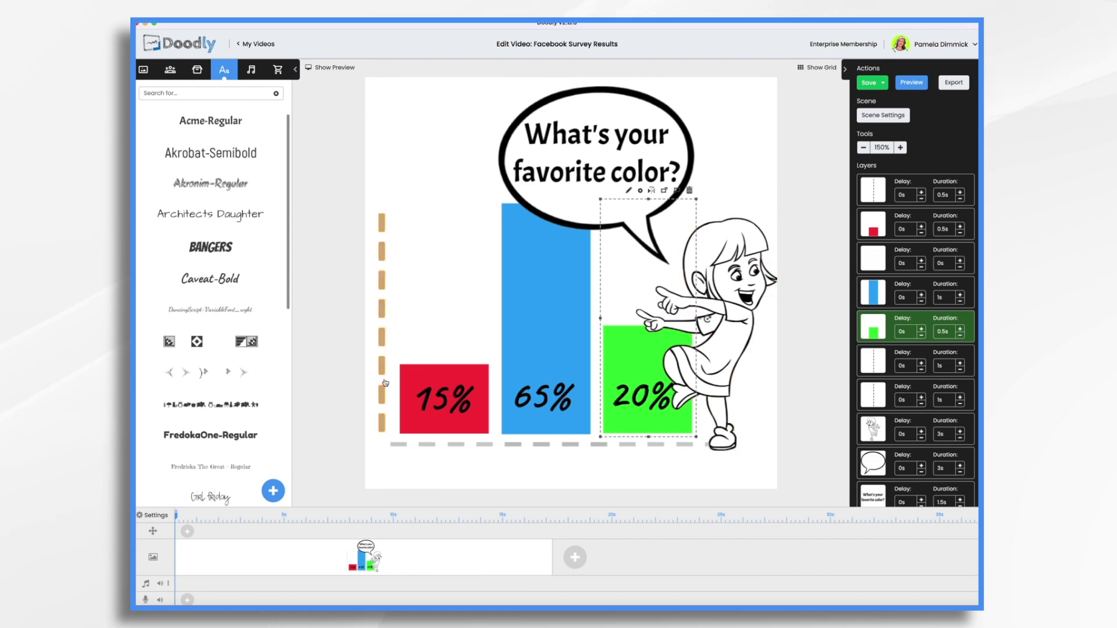
Step: Move the top dashed layer below the green bar and set two dashed axis layers to 0.5s
left_click_drag(878, 193, 876, 329)
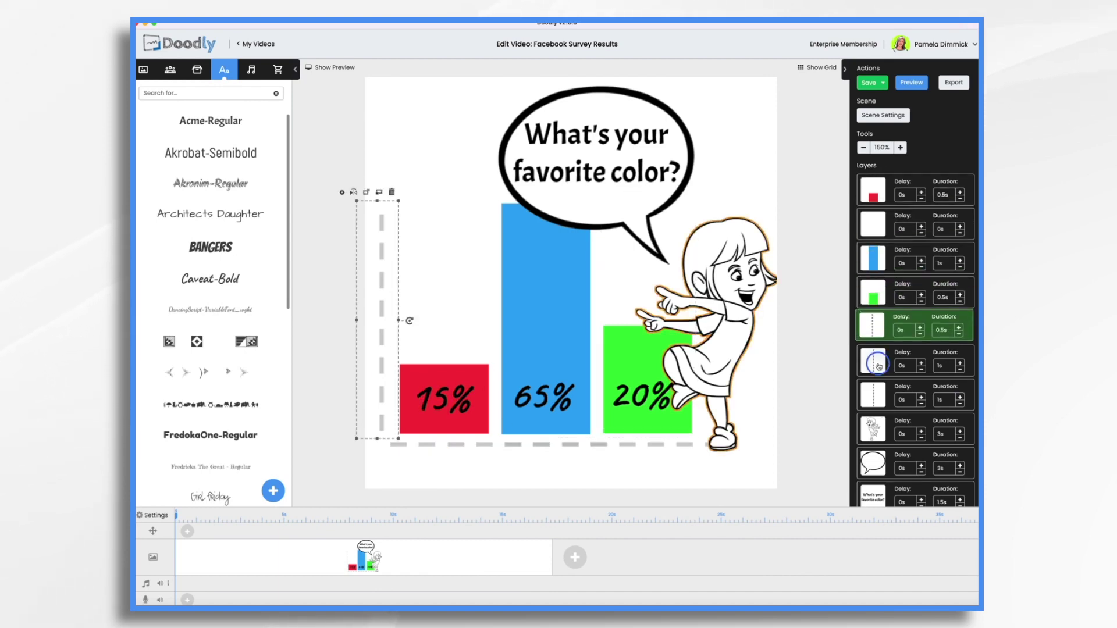
left_click(960, 369)
left_click(959, 404)
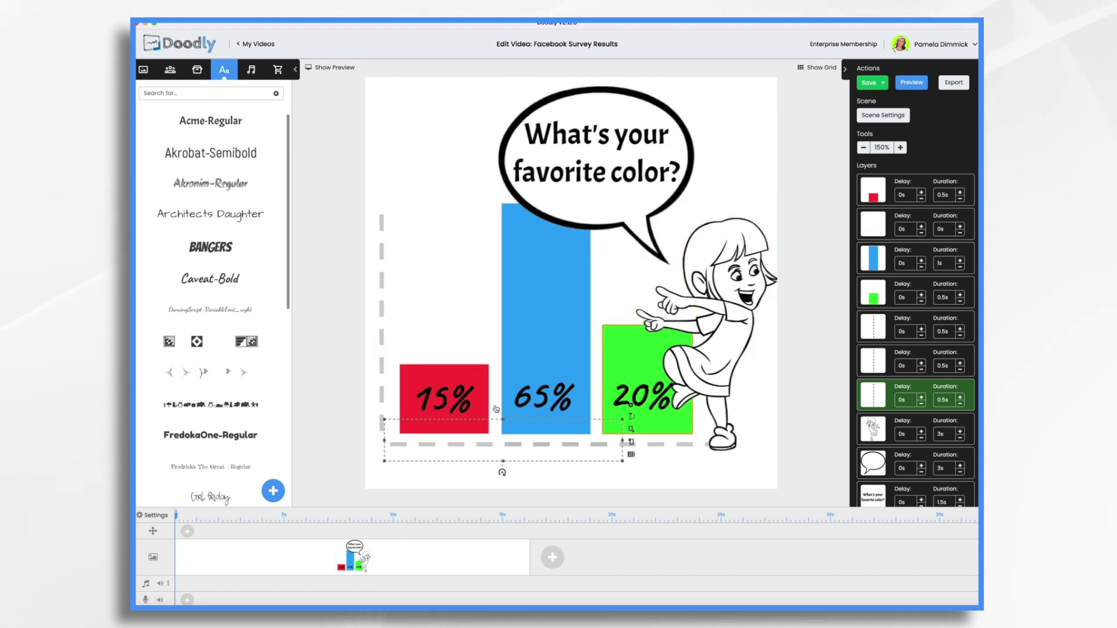
Step: Set Erase mode to Off in Video Settings and apply
left_click(152, 516)
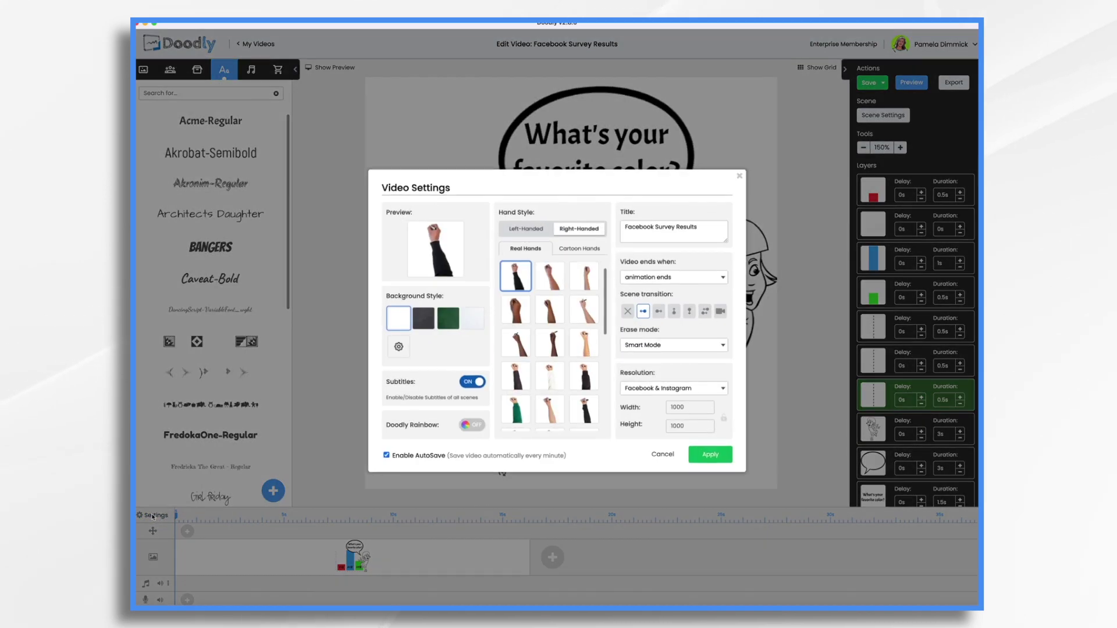
left_click(674, 345)
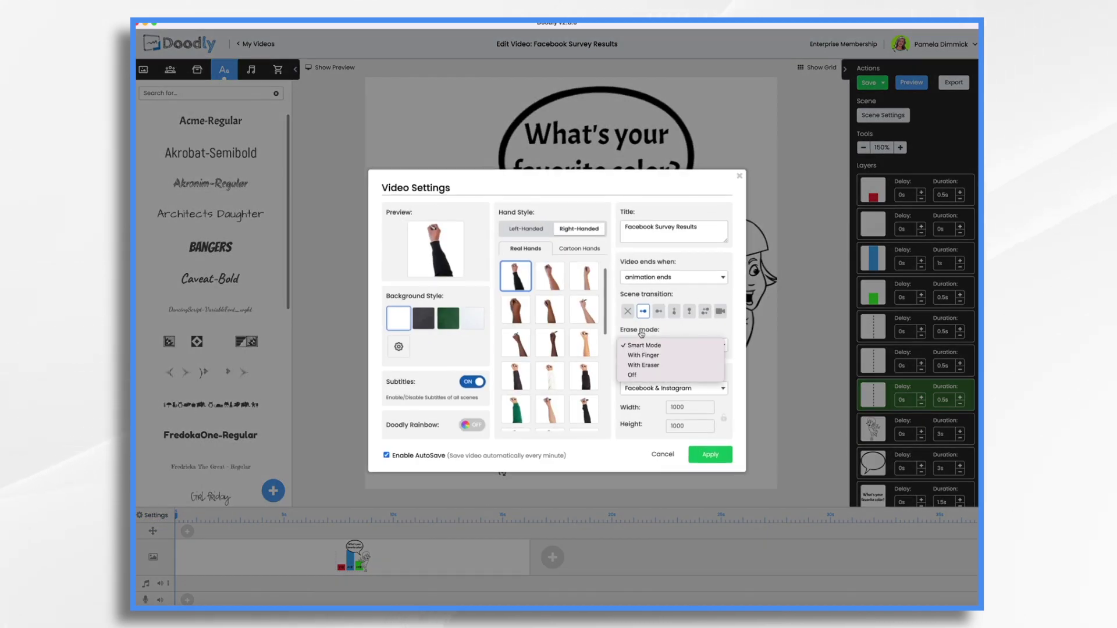
left_click(639, 375)
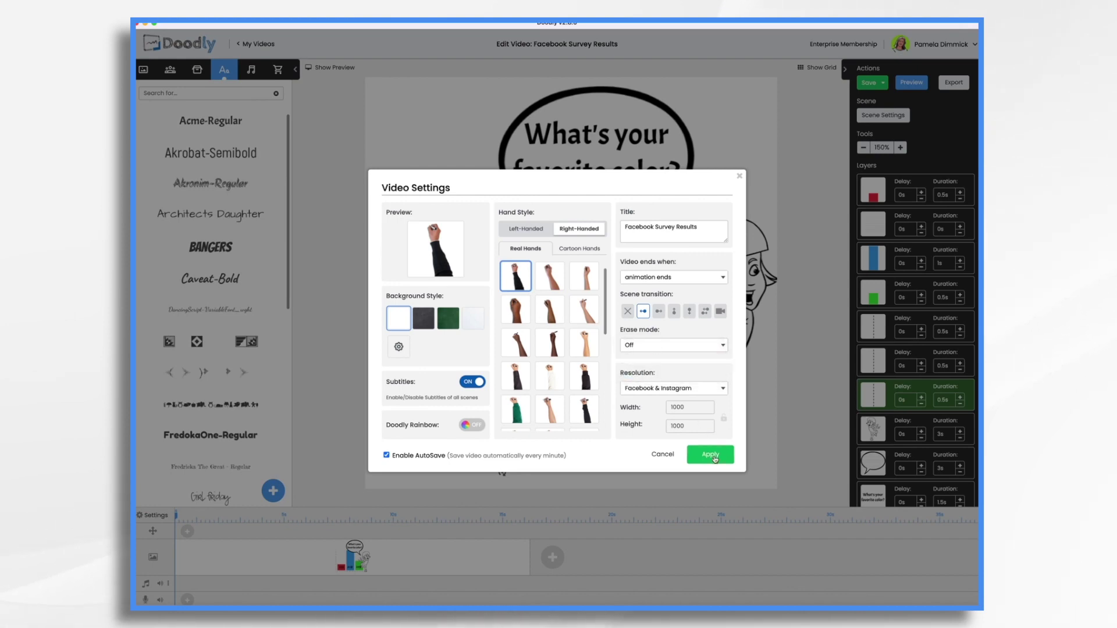
left_click(710, 455)
Step: Add a Bangers text element reading "Color Survey" and enlarge it
left_click_drag(210, 247, 476, 239)
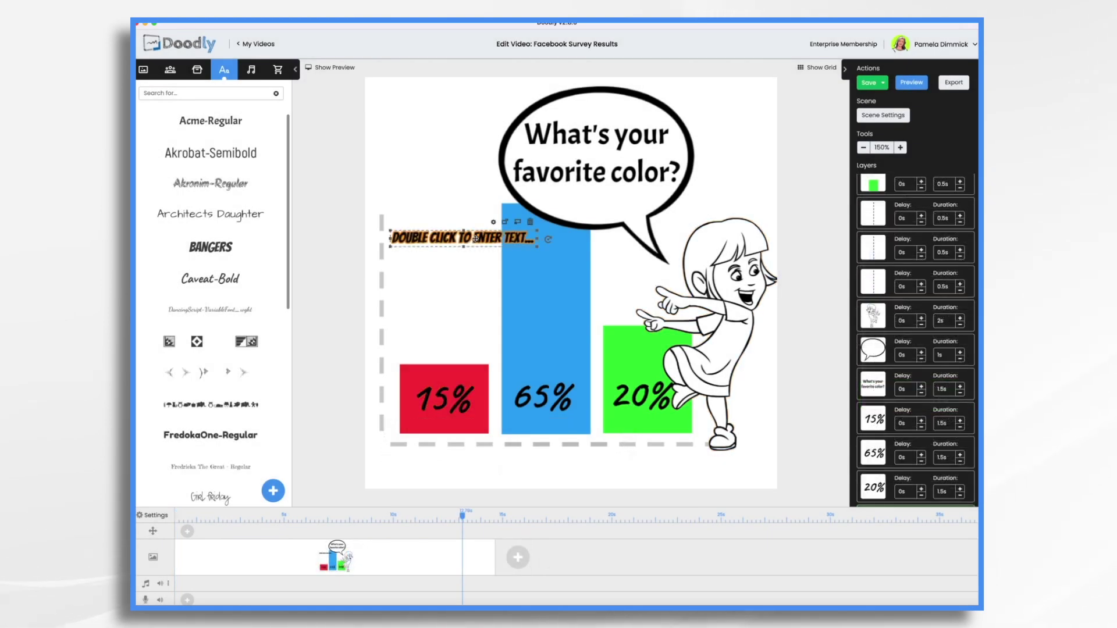
double_click(456, 239)
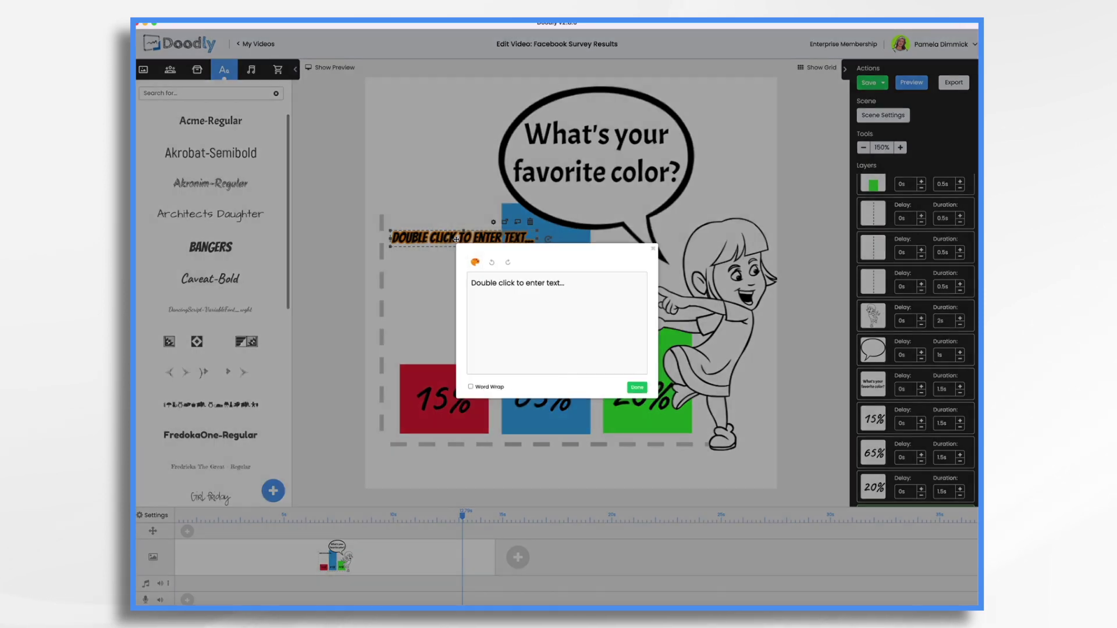
triple_click(577, 282)
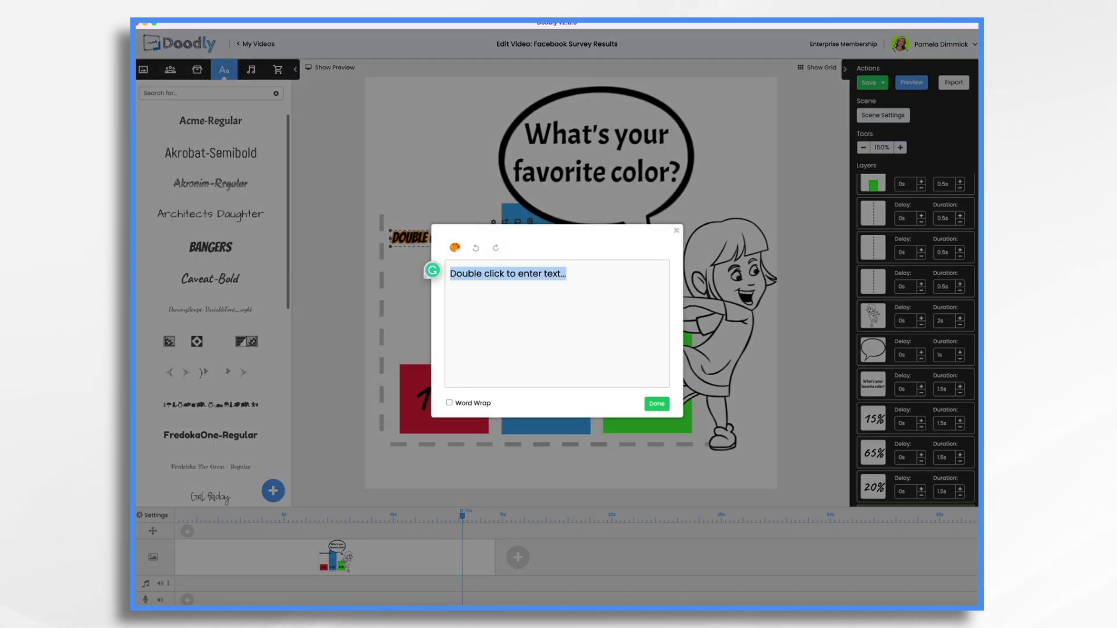
type("Color dur")
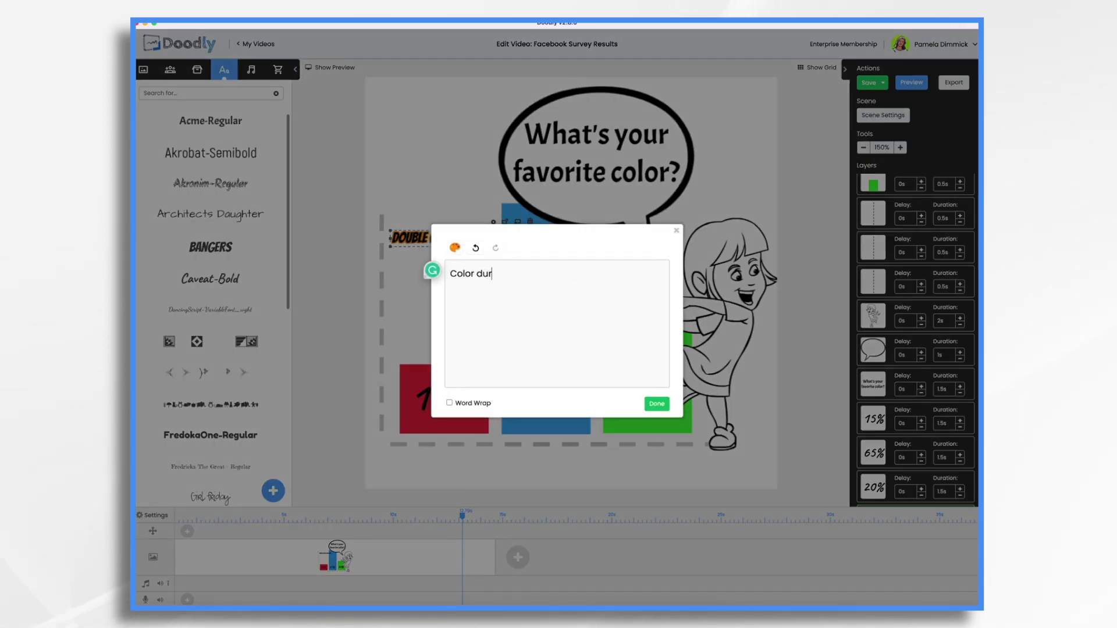
key("BackSpace")
key("BackSpace")
key("BackSpace")
type("Survey")
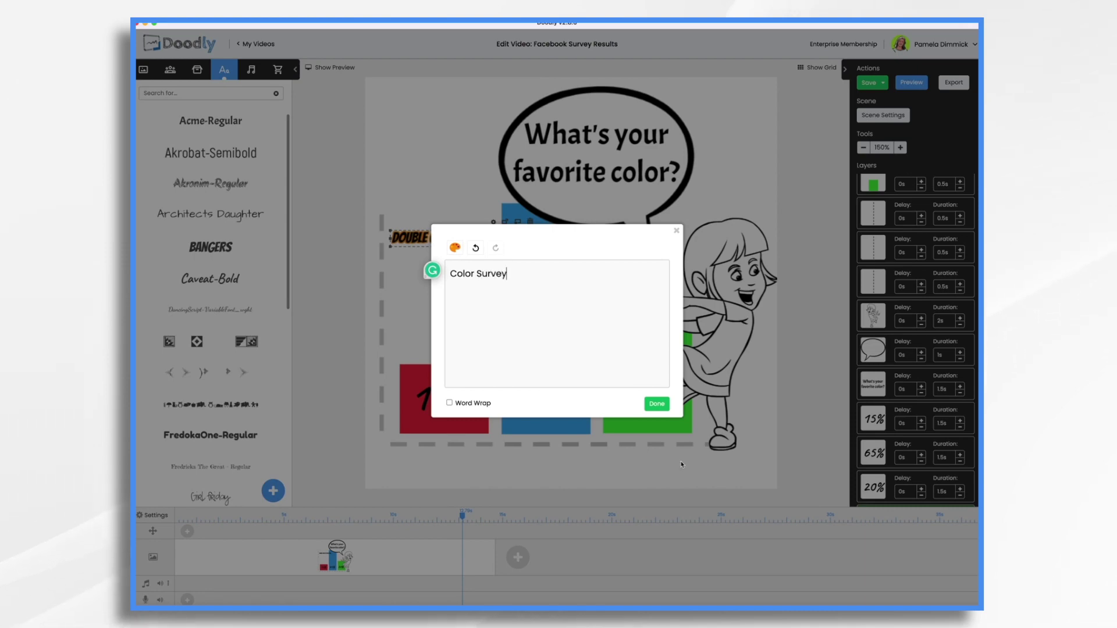
left_click(656, 404)
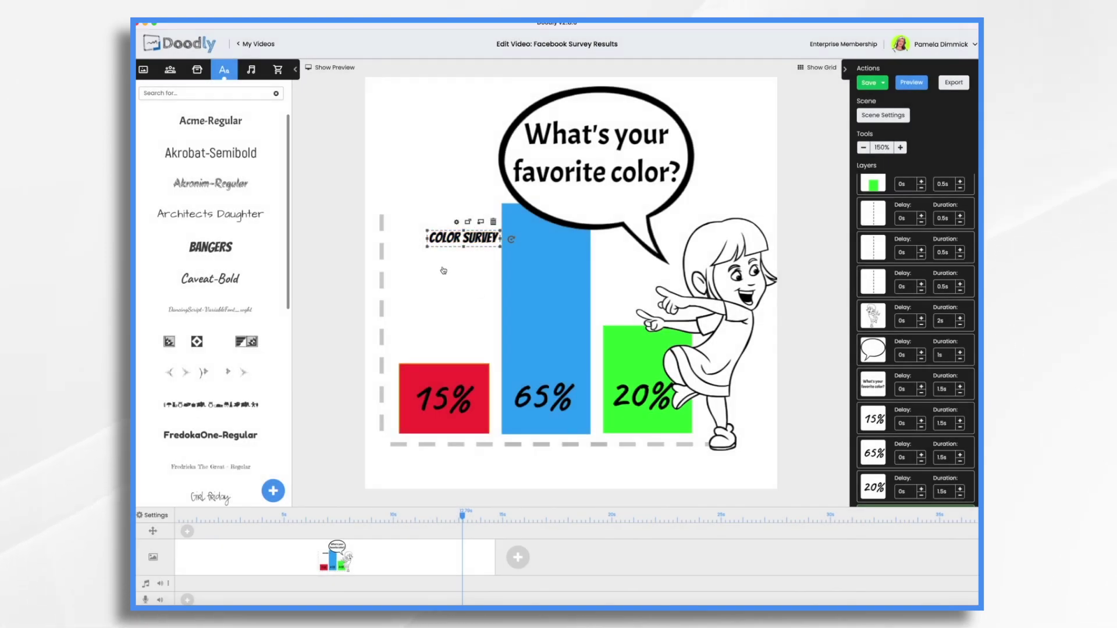
left_click_drag(499, 249, 714, 292)
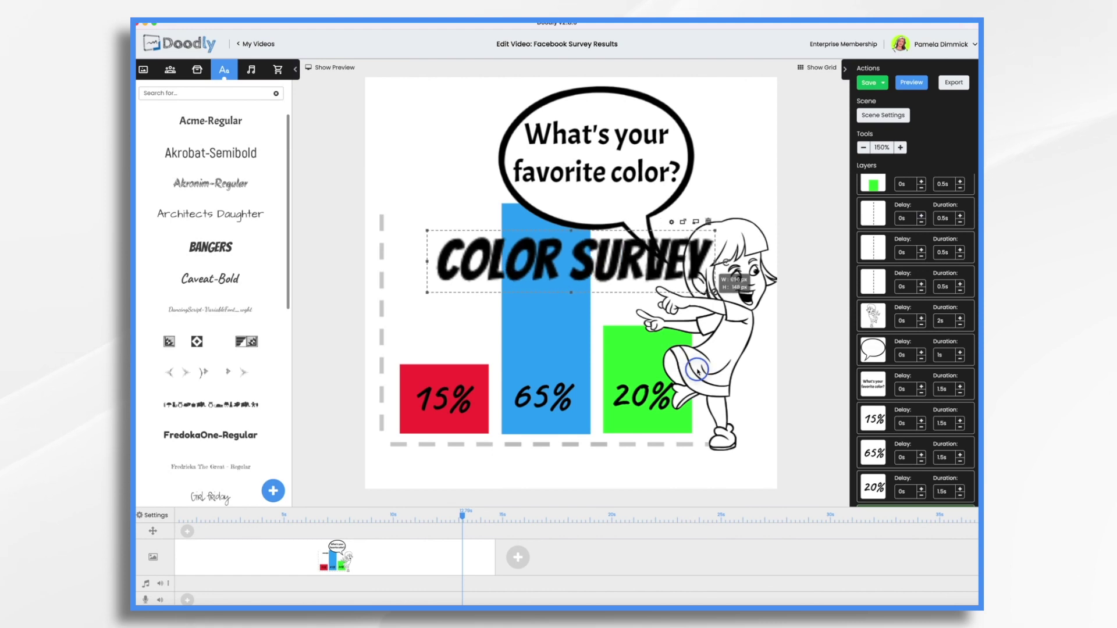
Step: Make the title layer draw first, move it to the top, and colour it red
scroll(884, 482, "down", 1)
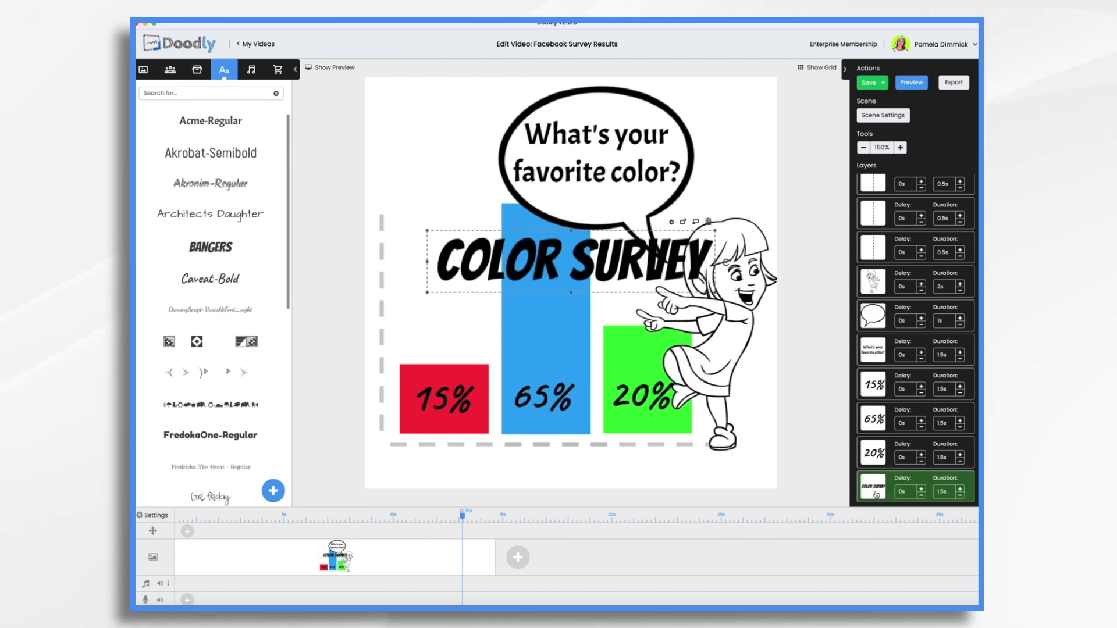
left_click_drag(876, 494, 873, 180)
left_click_drag(688, 265, 693, 142)
left_click(724, 88)
left_click(510, 273)
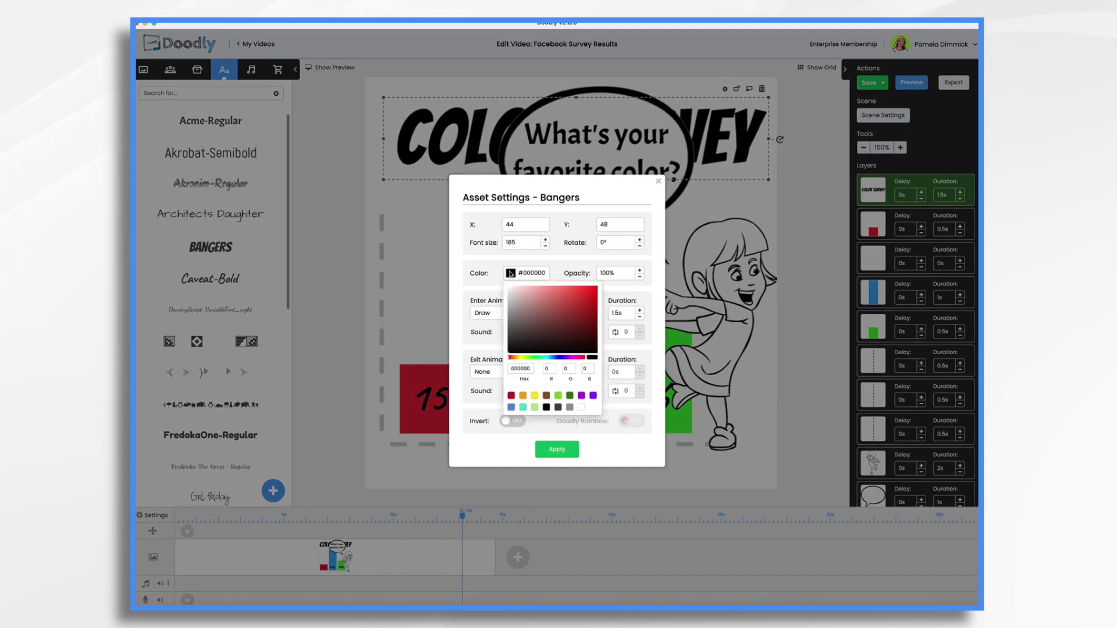
left_click(552, 451)
left_click(555, 450)
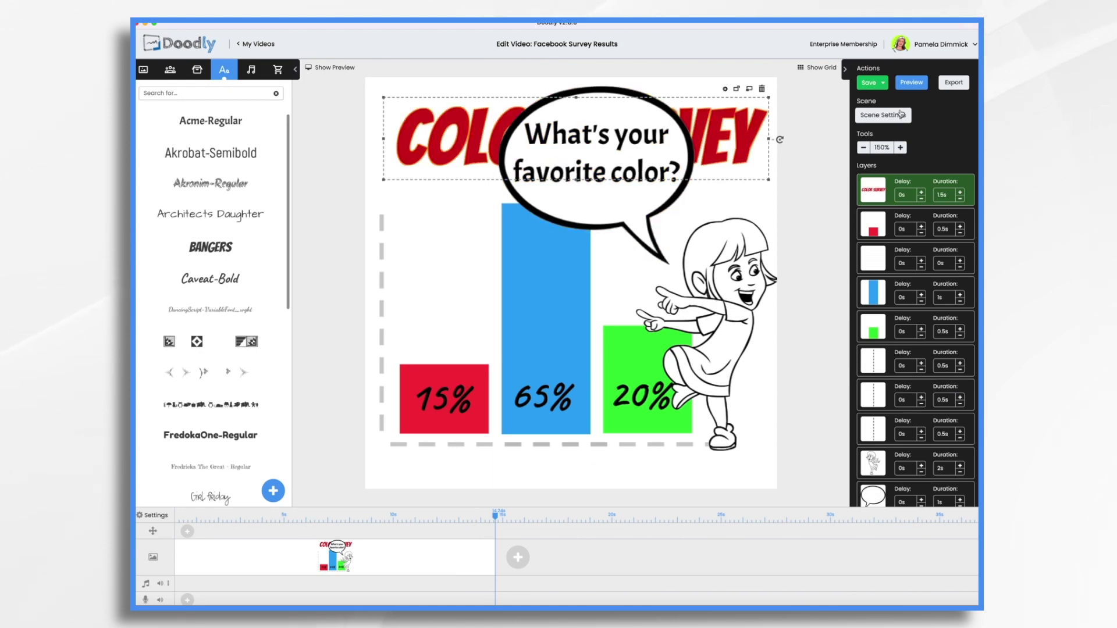
Step: Set Extra time at the end to 15s in Scene Settings and apply
left_click(901, 114)
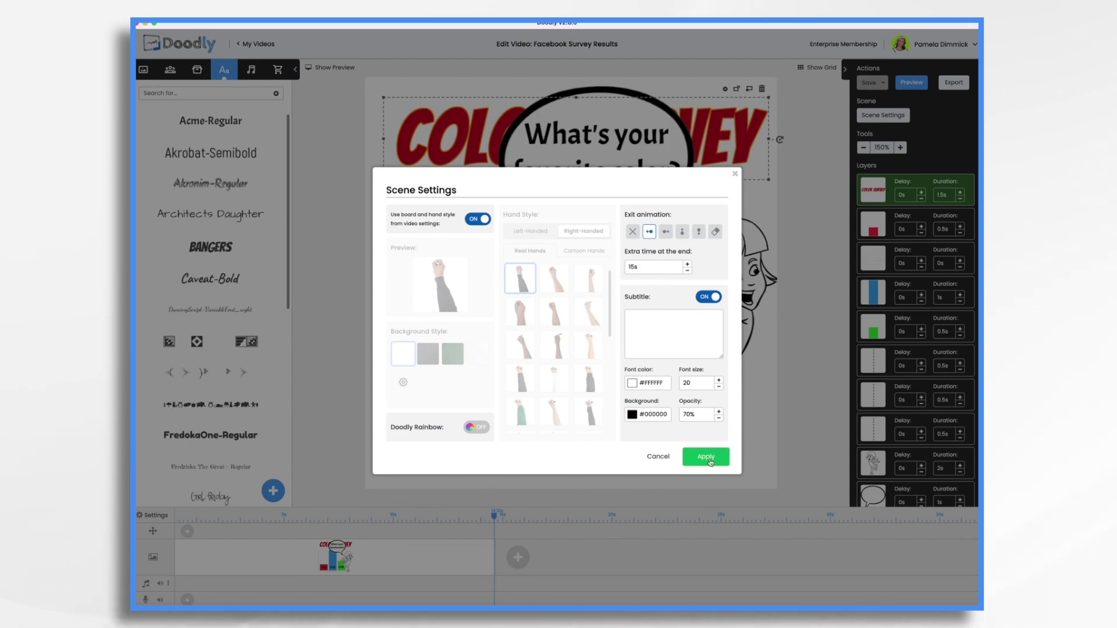
left_click(708, 456)
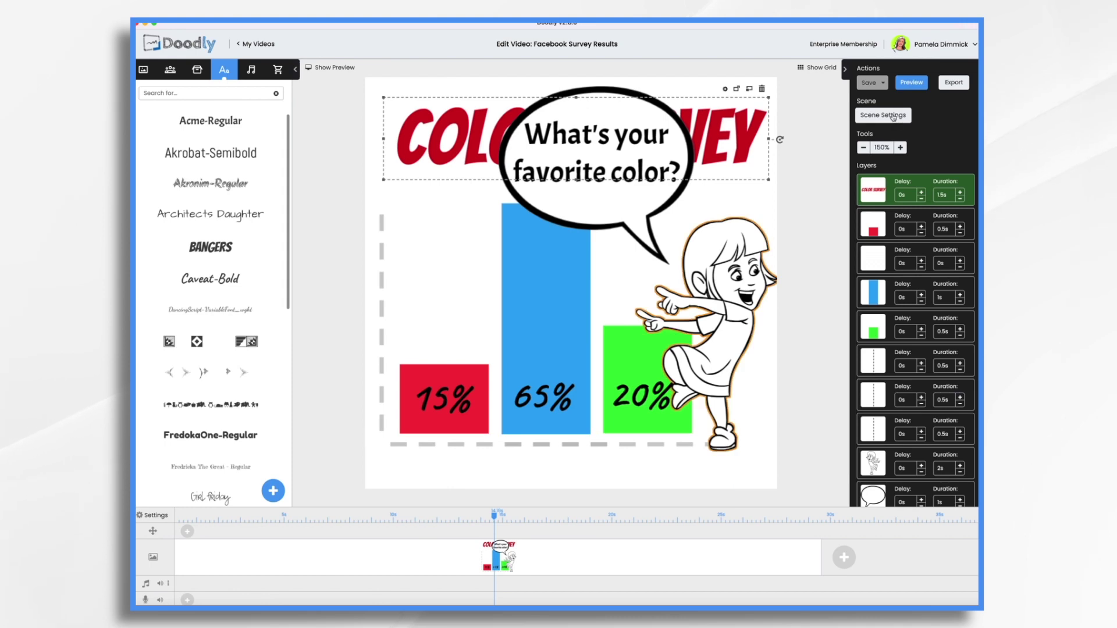
Step: Preview the scene animation, starting with the hand drawing the COLOR SURVEY title
left_click(918, 85)
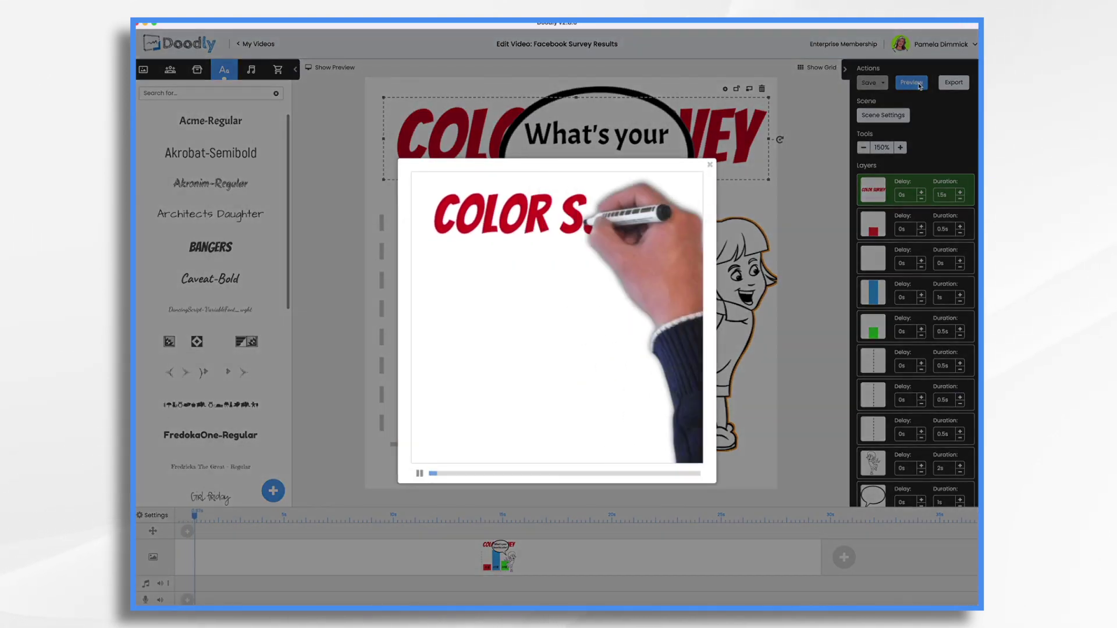